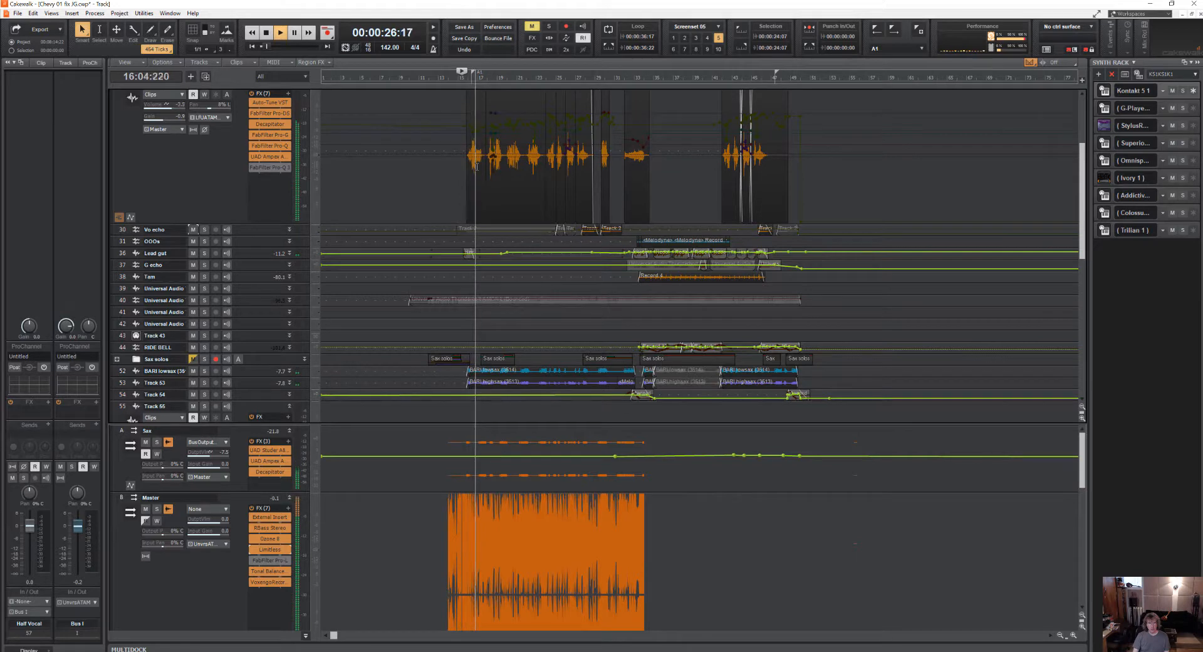
- Stop playback and create a Melodyne region effect on the Vocal track's first clip, near bar 16
key("space")
left_click(473, 168)
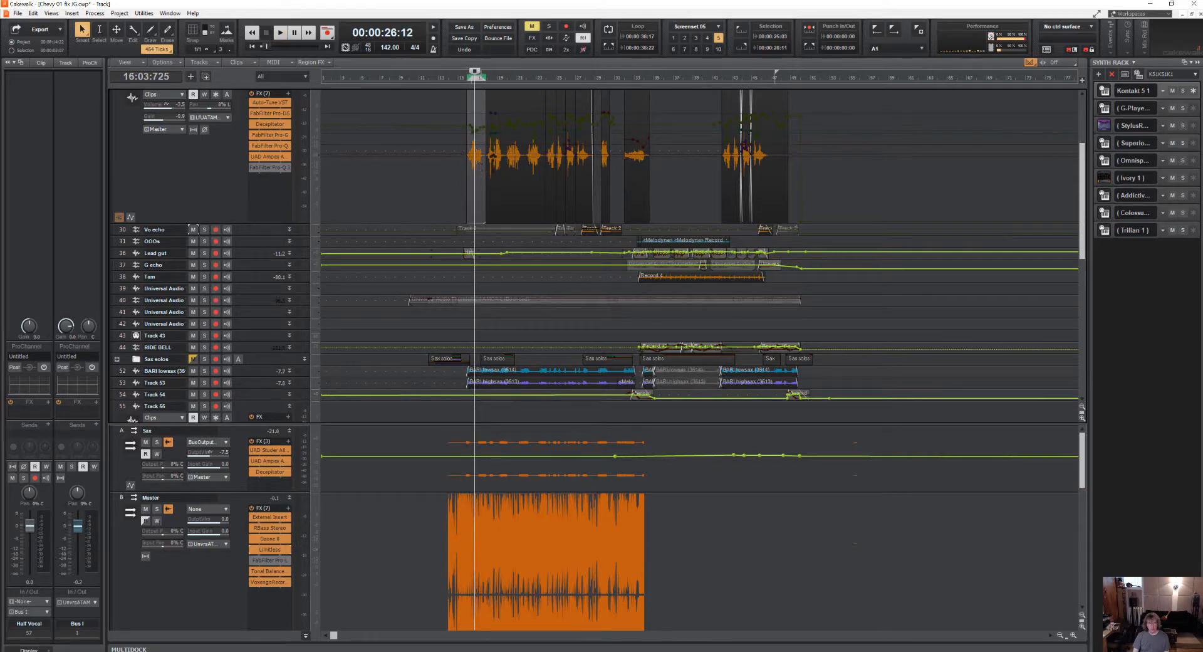
left_click_drag(506, 169, 535, 197)
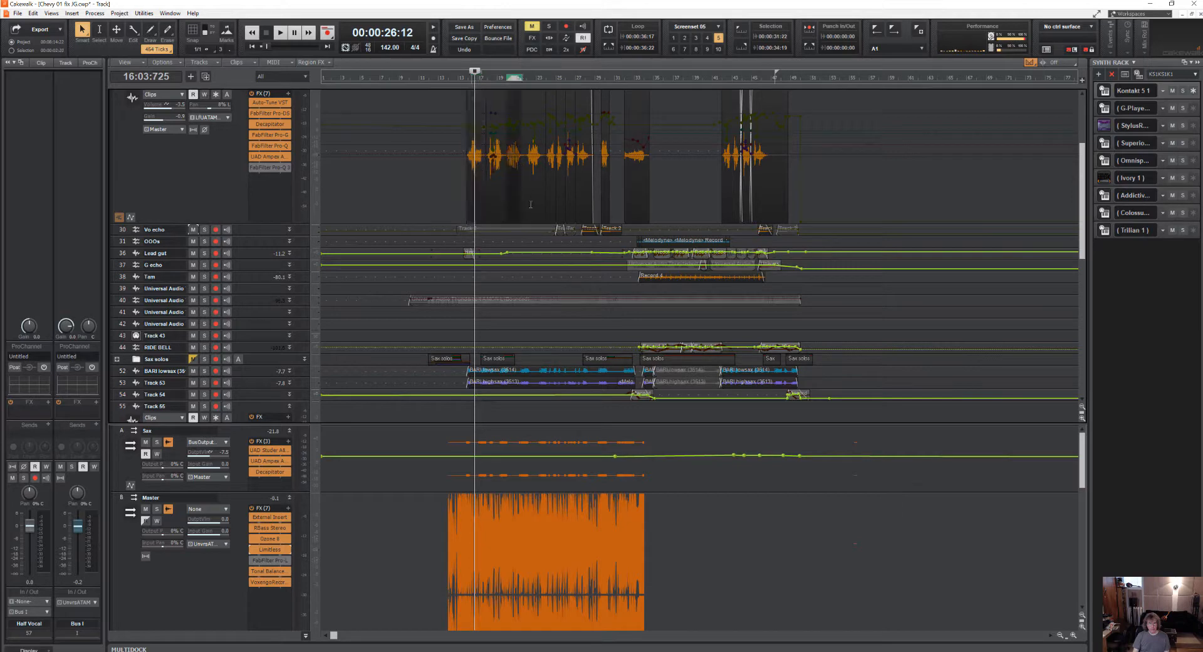
left_click(477, 169)
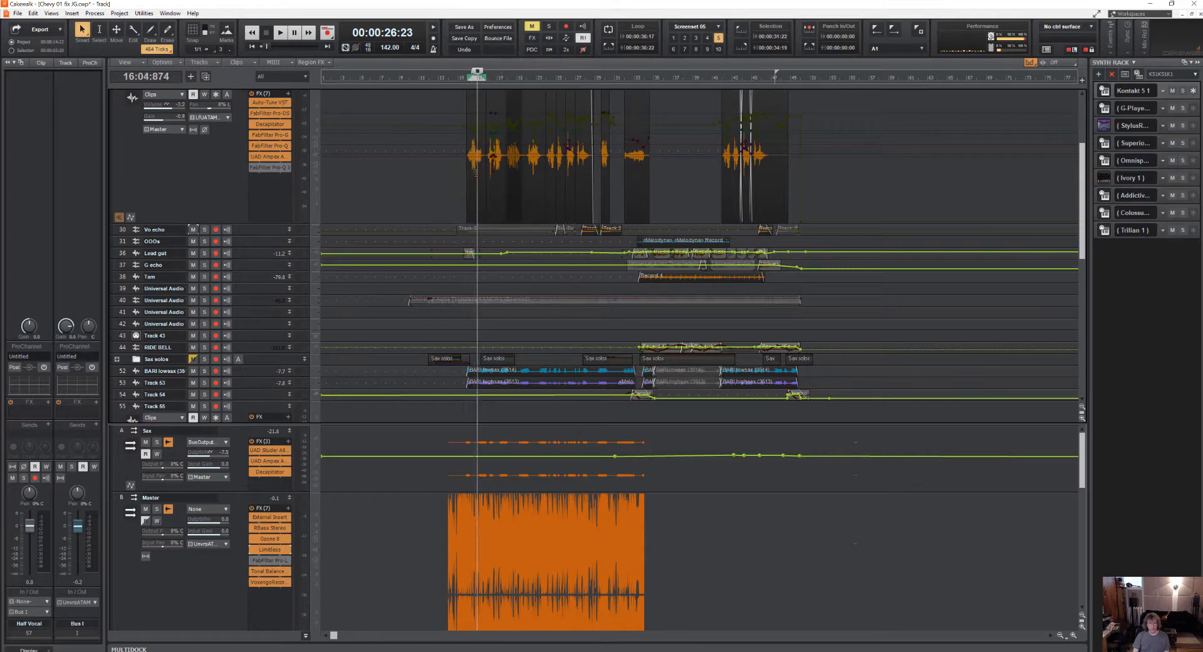
left_click(631, 162)
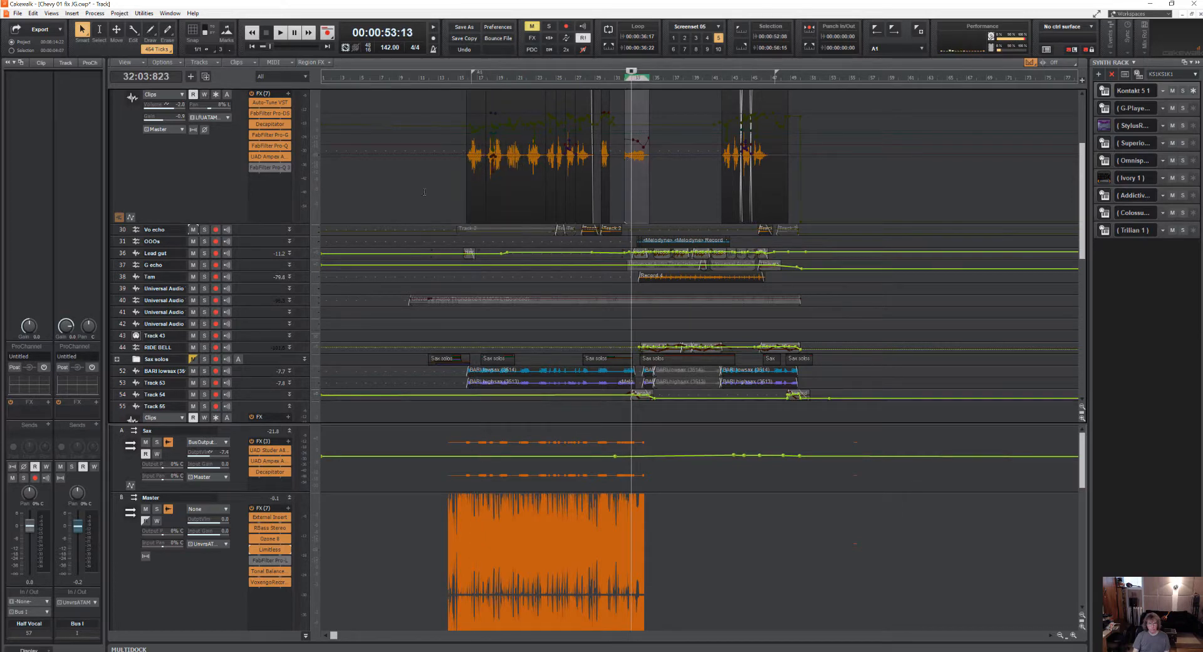
left_click(474, 163)
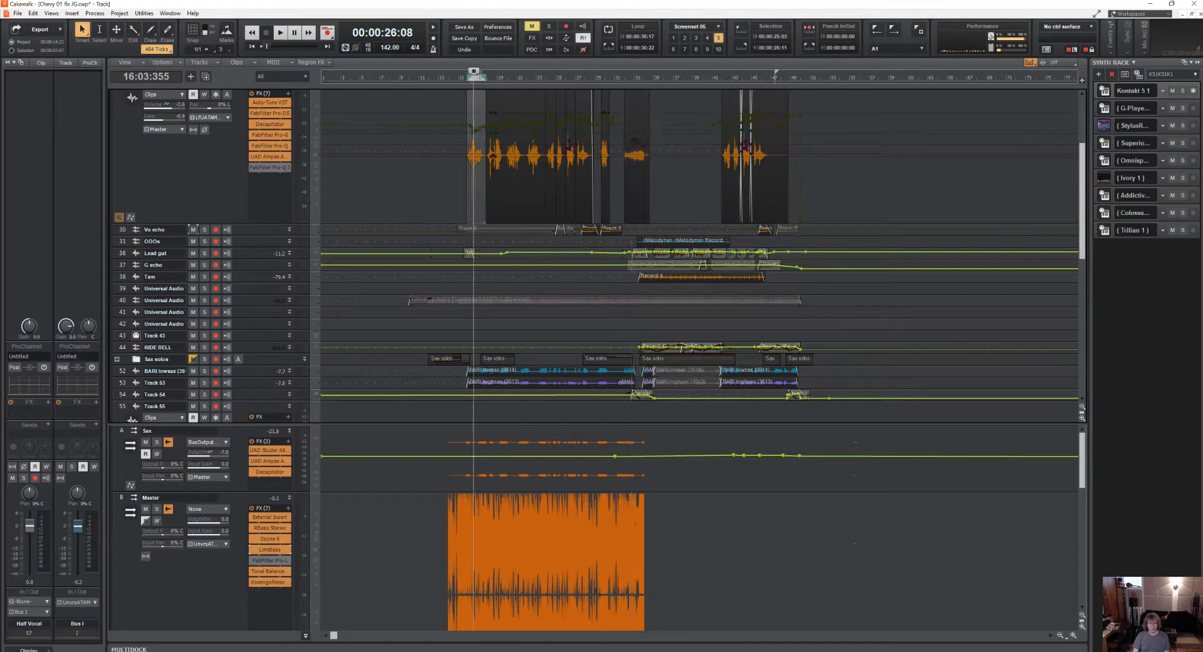
right_click(477, 162)
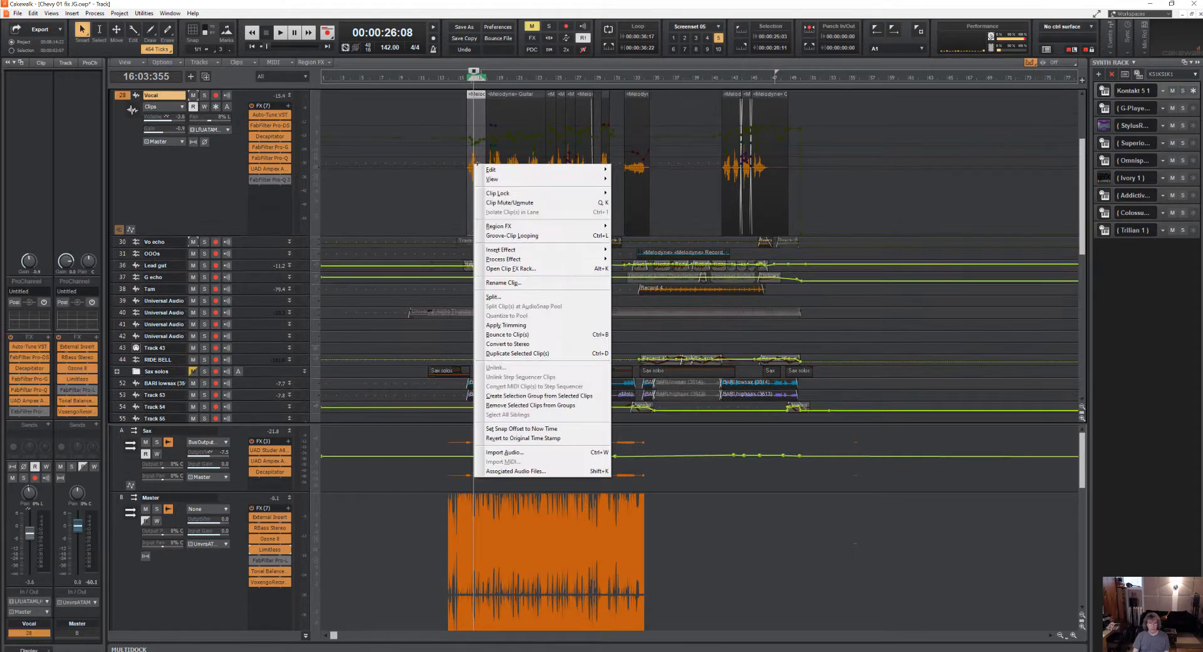
mouse_move(505, 227)
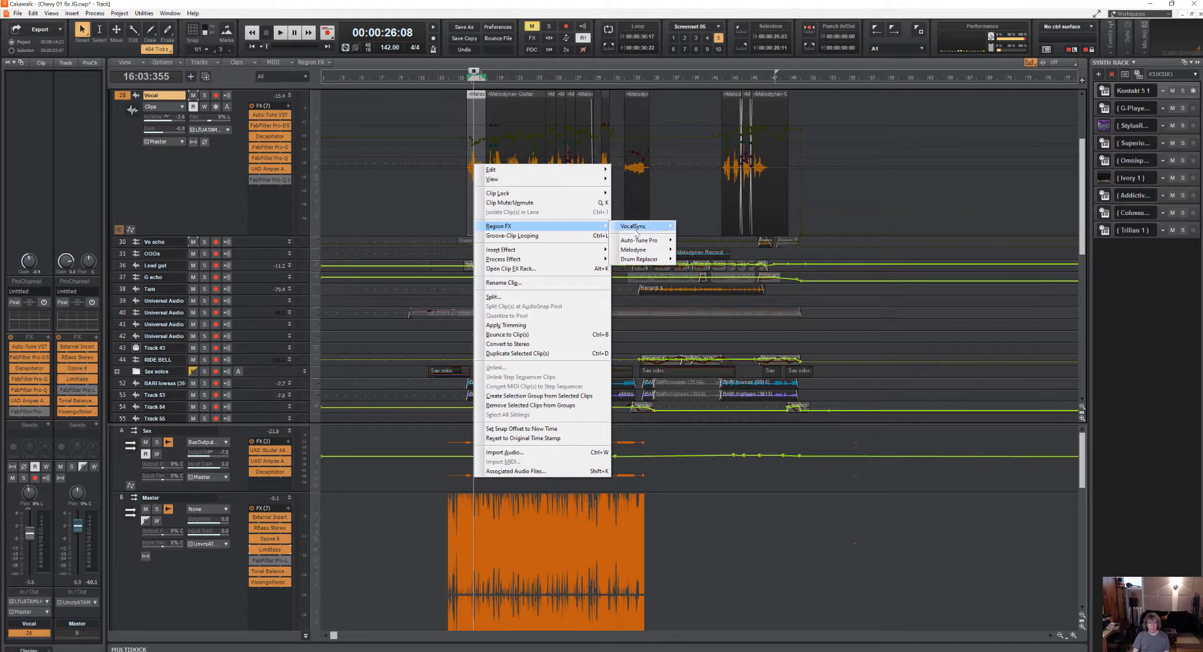
mouse_move(639, 249)
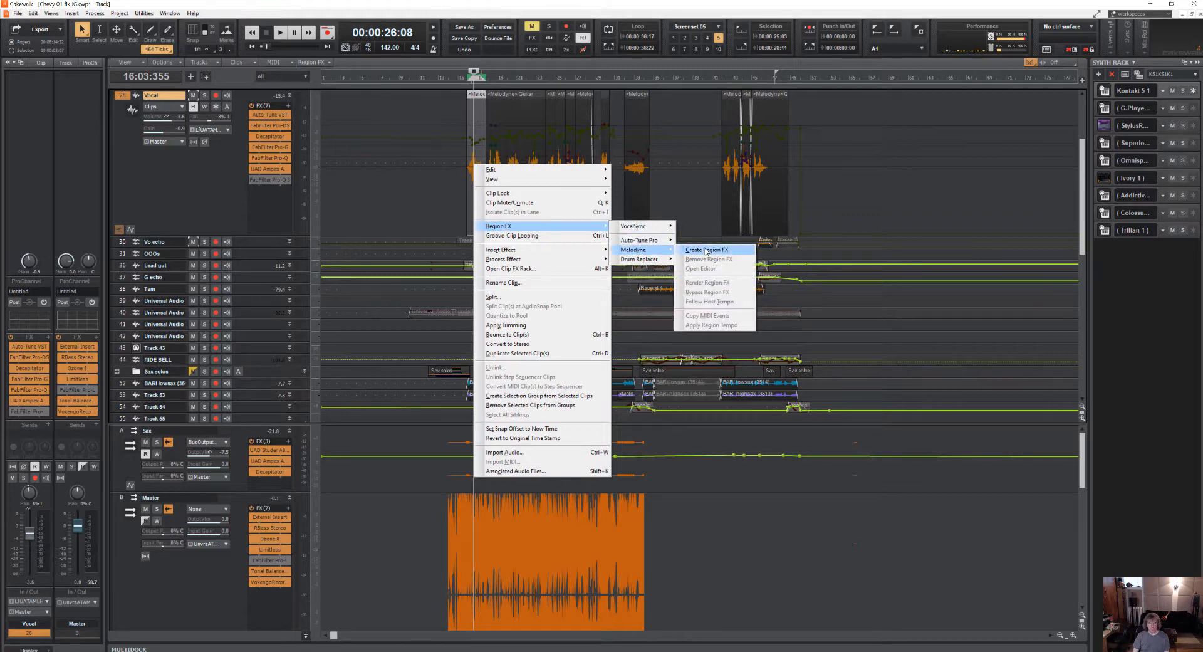
left_click(707, 250)
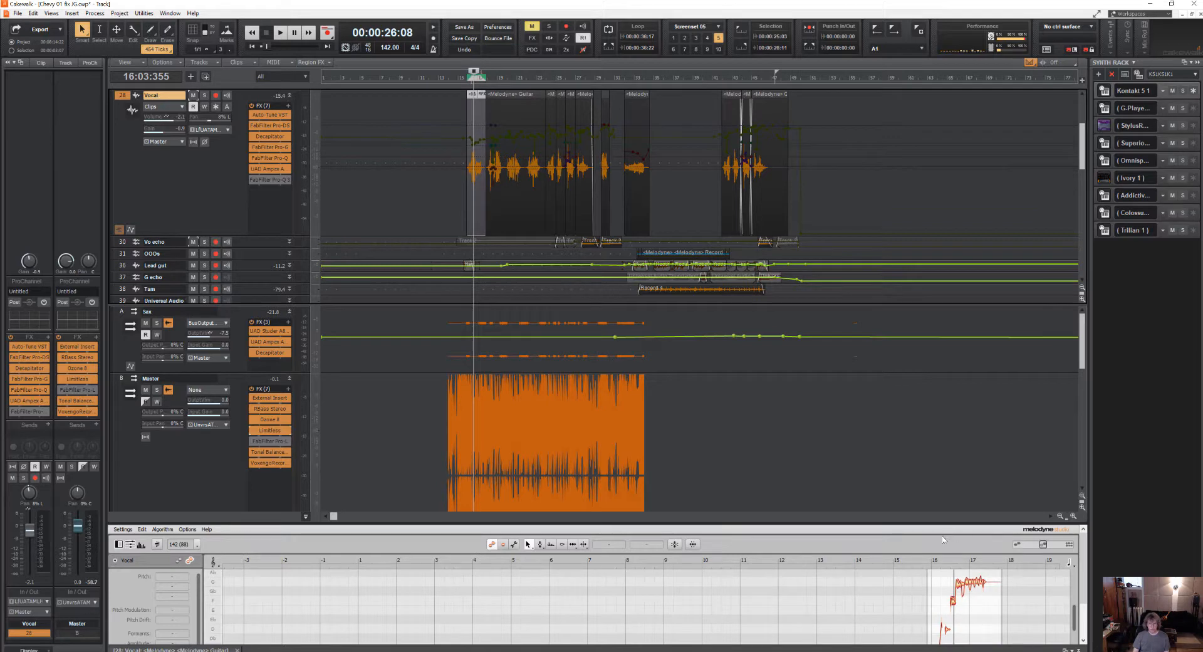
- Enlarge the Melodyne editor and zoom in on the vocal notes around bars 16 and 17
left_click_drag(937, 524, 899, 249)
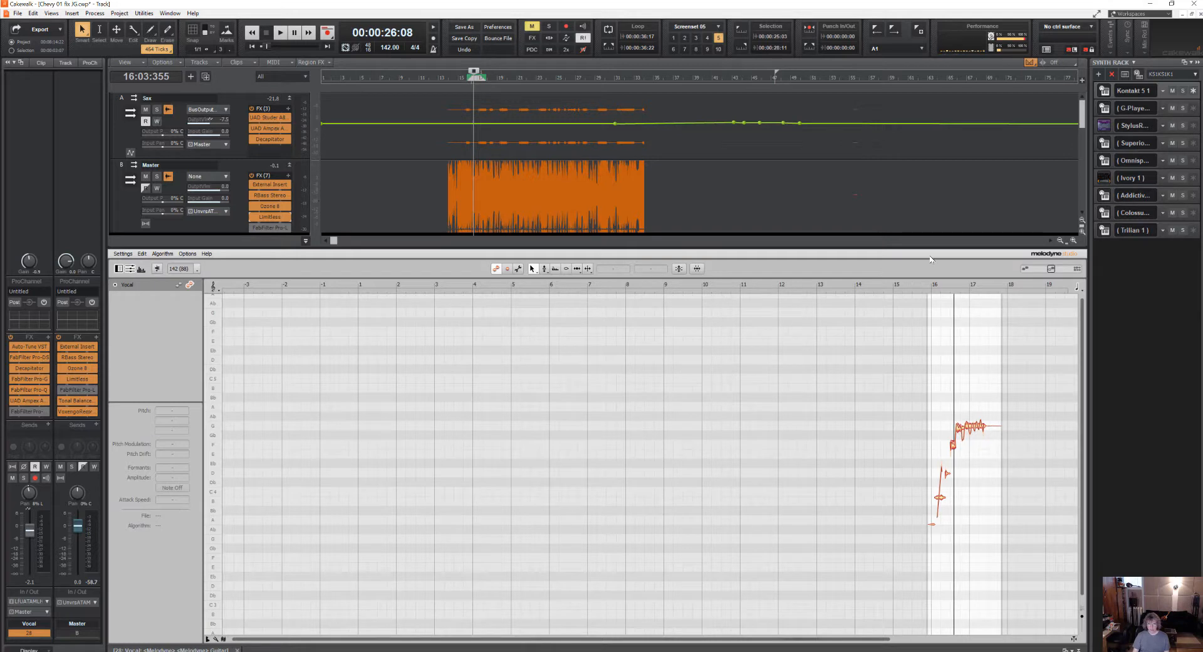
left_click(933, 294)
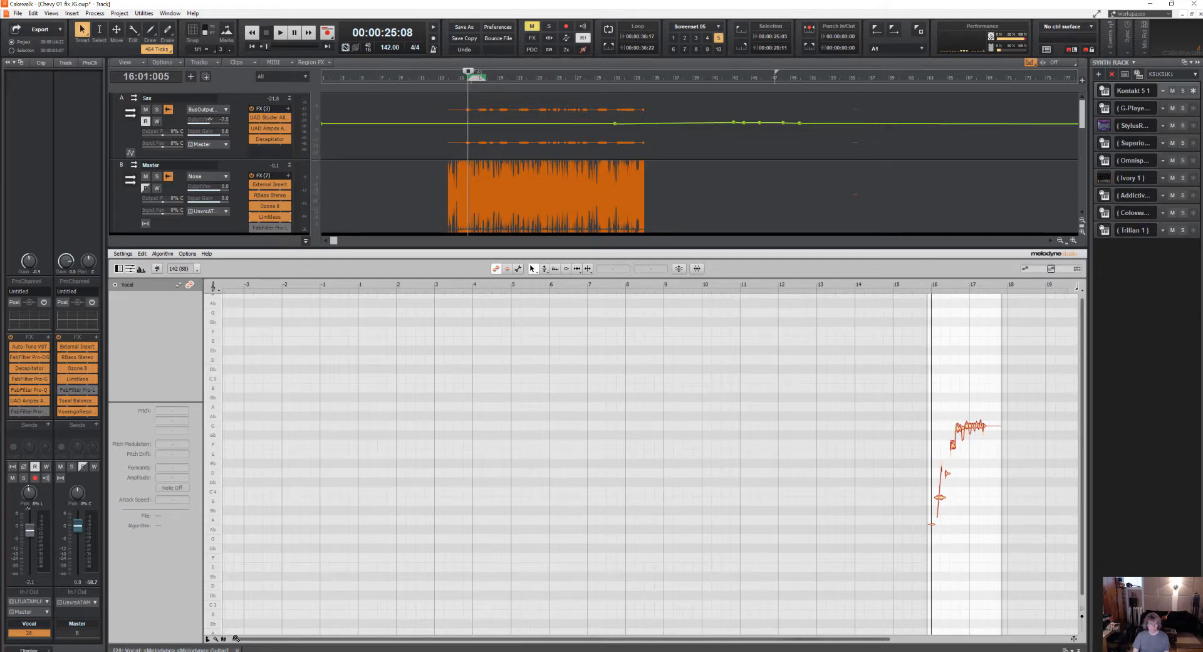
left_click_drag(243, 641, 774, 645)
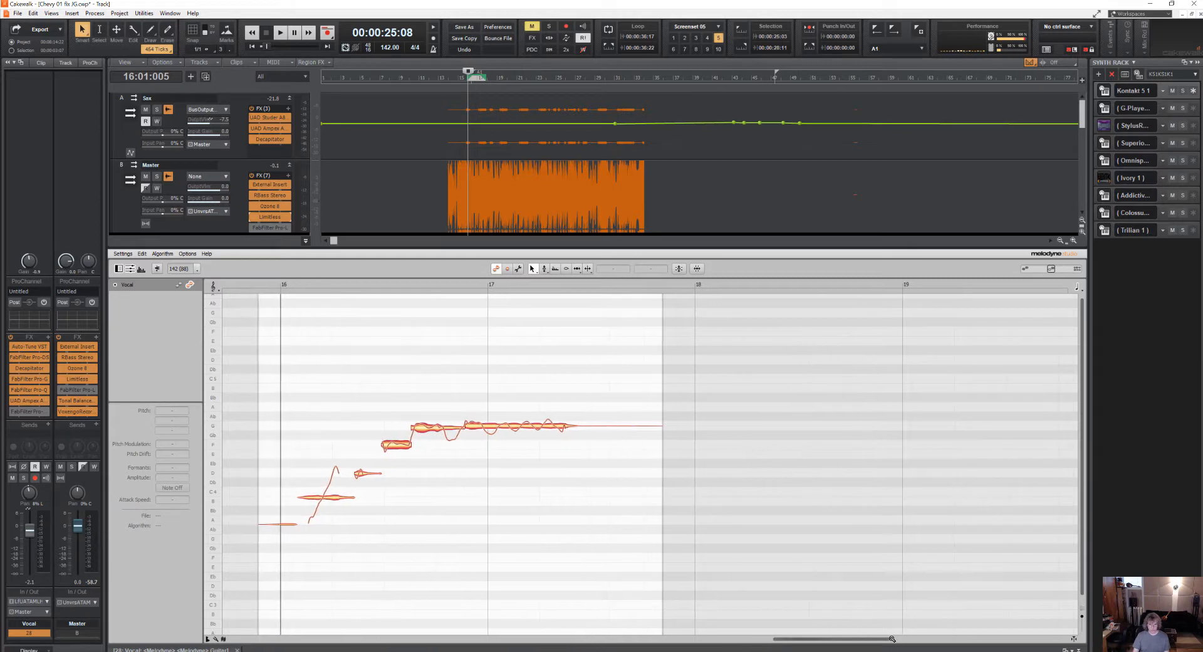
left_click_drag(891, 639, 842, 640)
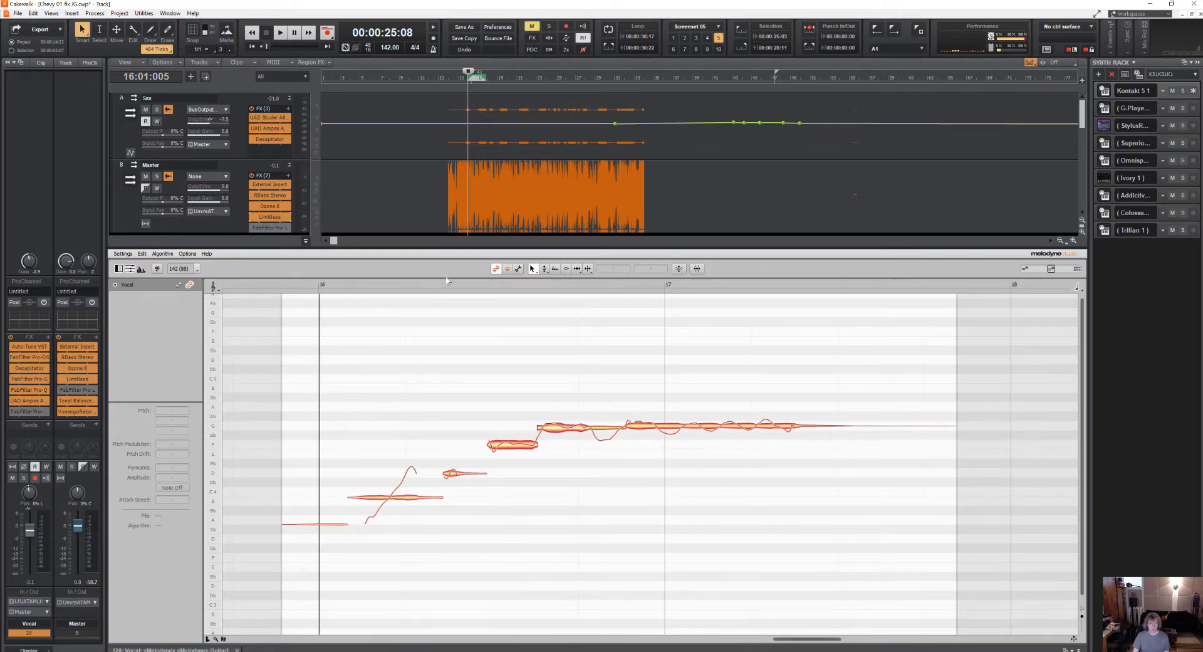
- Play the phrase and use the Note Separation tool to split the G4 note before bar 17 and the sliding note after bar 16
left_click(588, 270)
key("space")
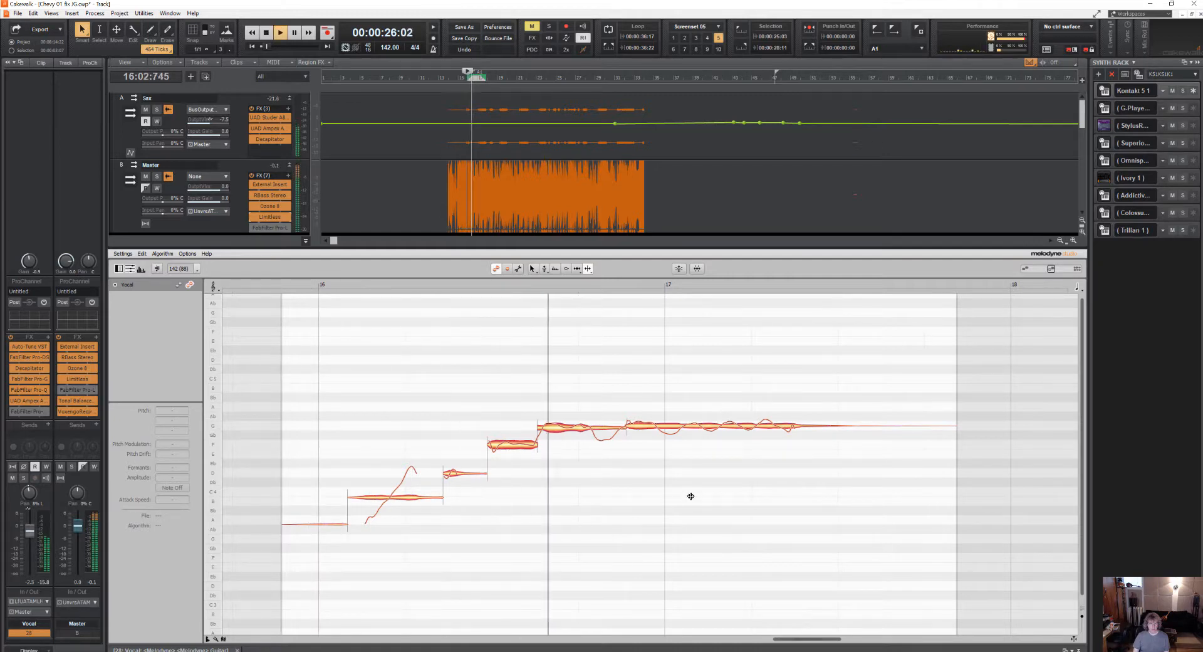
key("space")
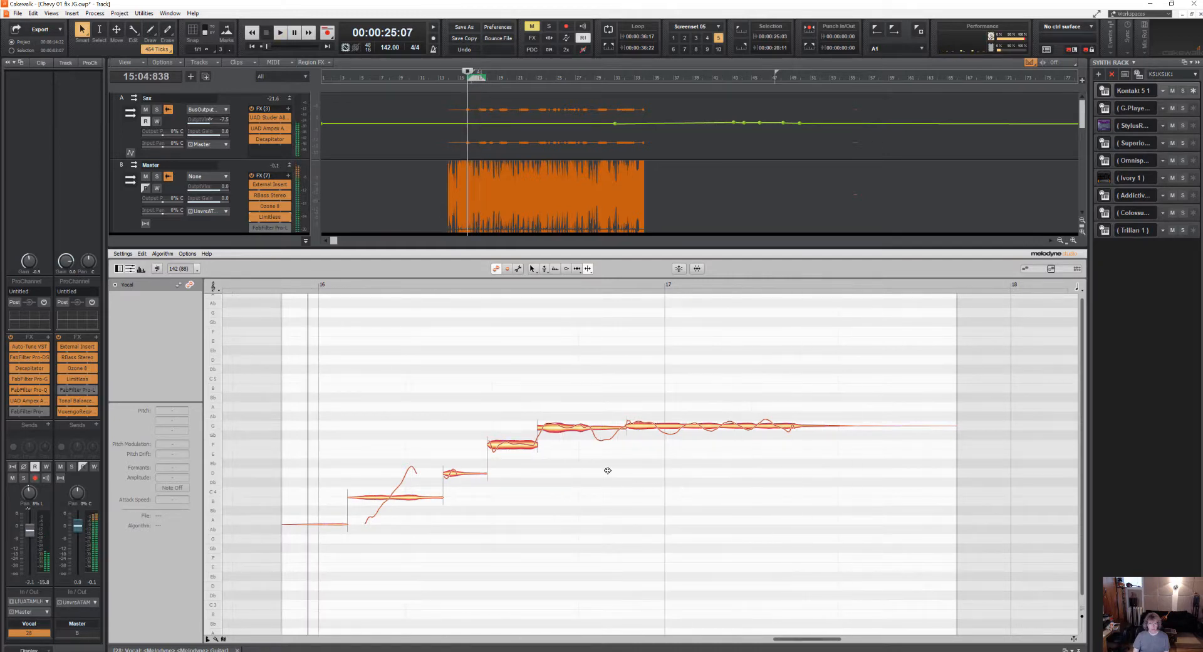
double_click(588, 428)
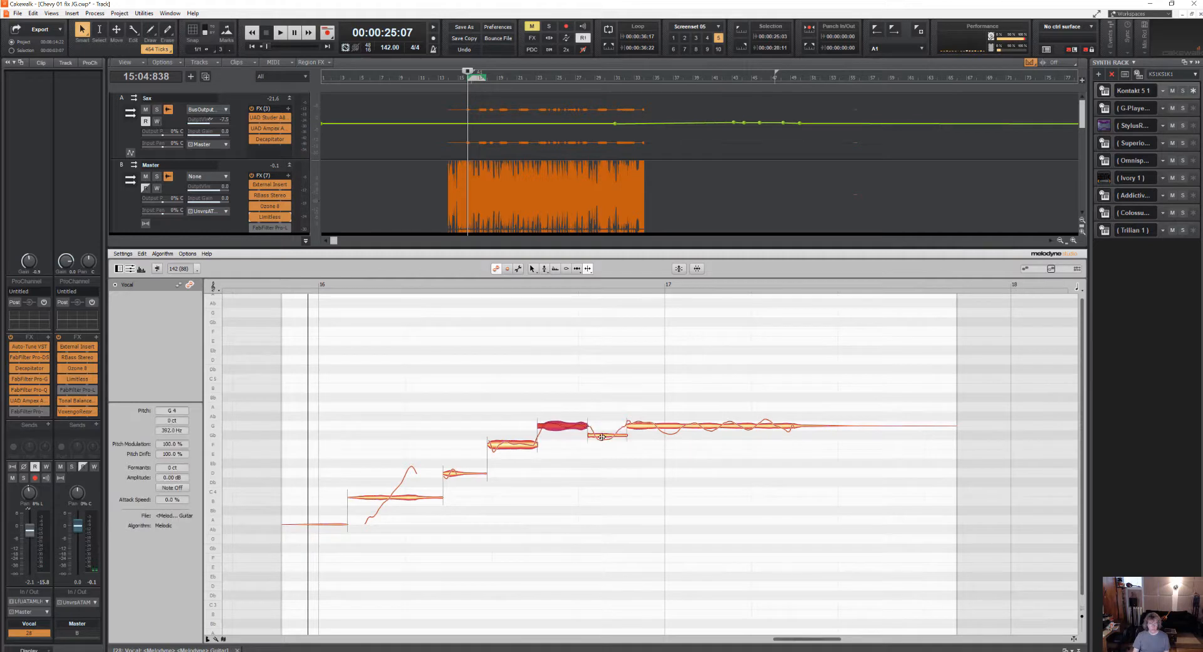
double_click(390, 497)
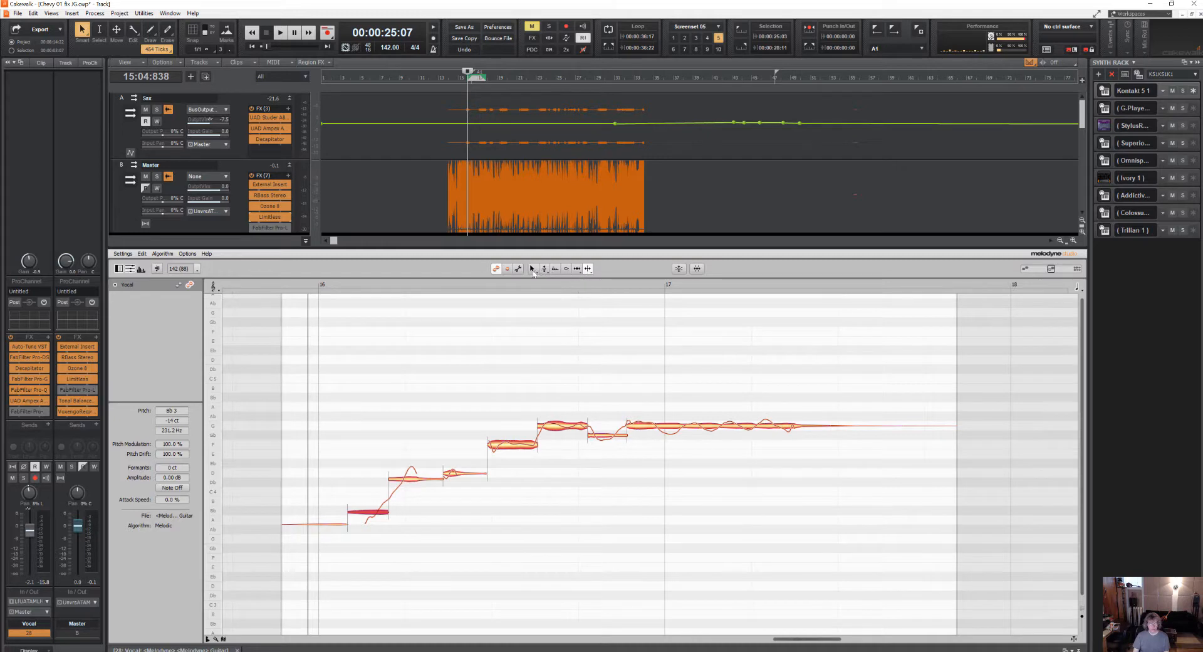
- Select all the phrase's notes except the first faint one and snap their pitches to the nearest semitones with the Pitch tool
left_click_drag(751, 334, 365, 546)
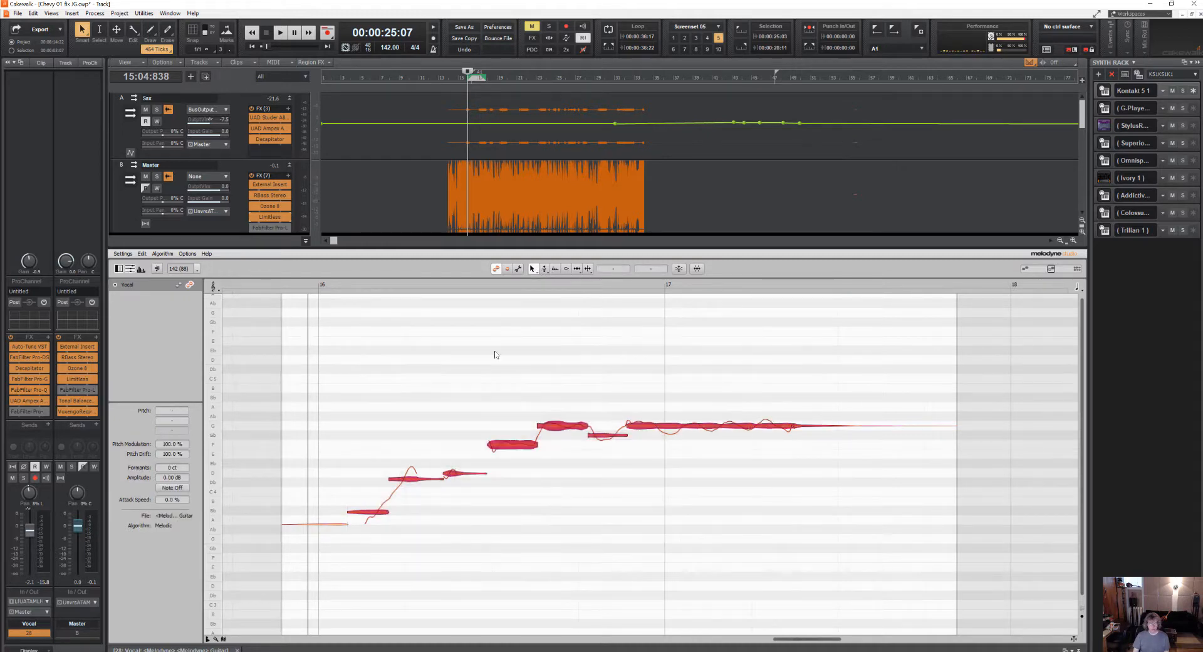
left_click(545, 268)
double_click(559, 425)
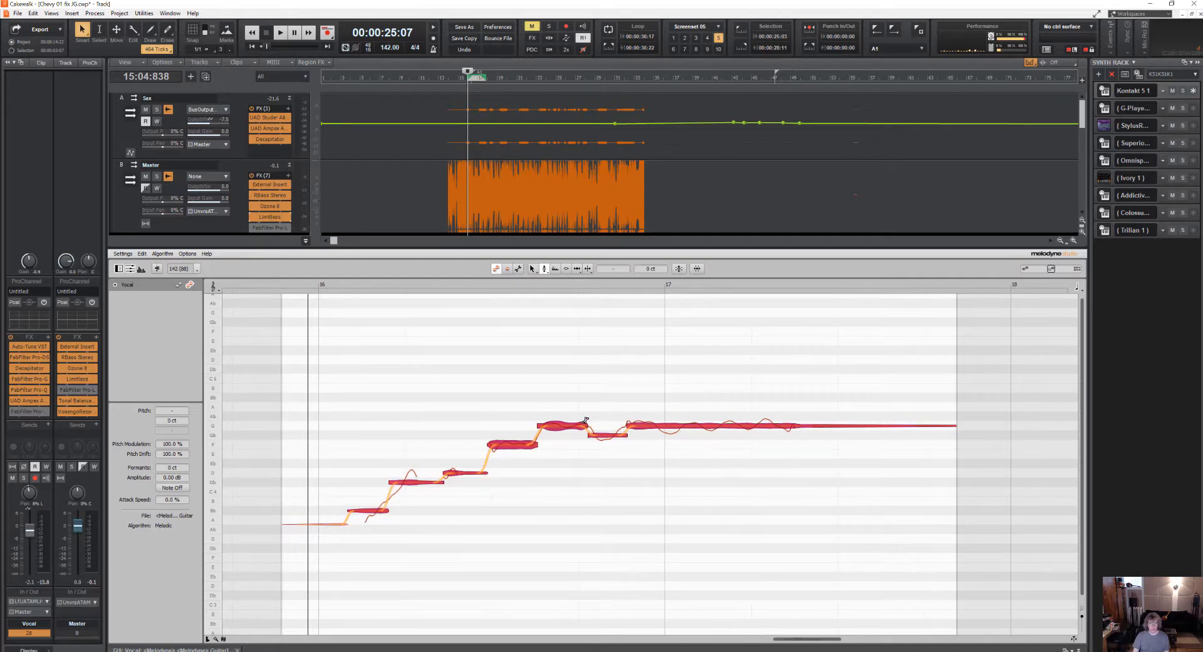
left_click(564, 401)
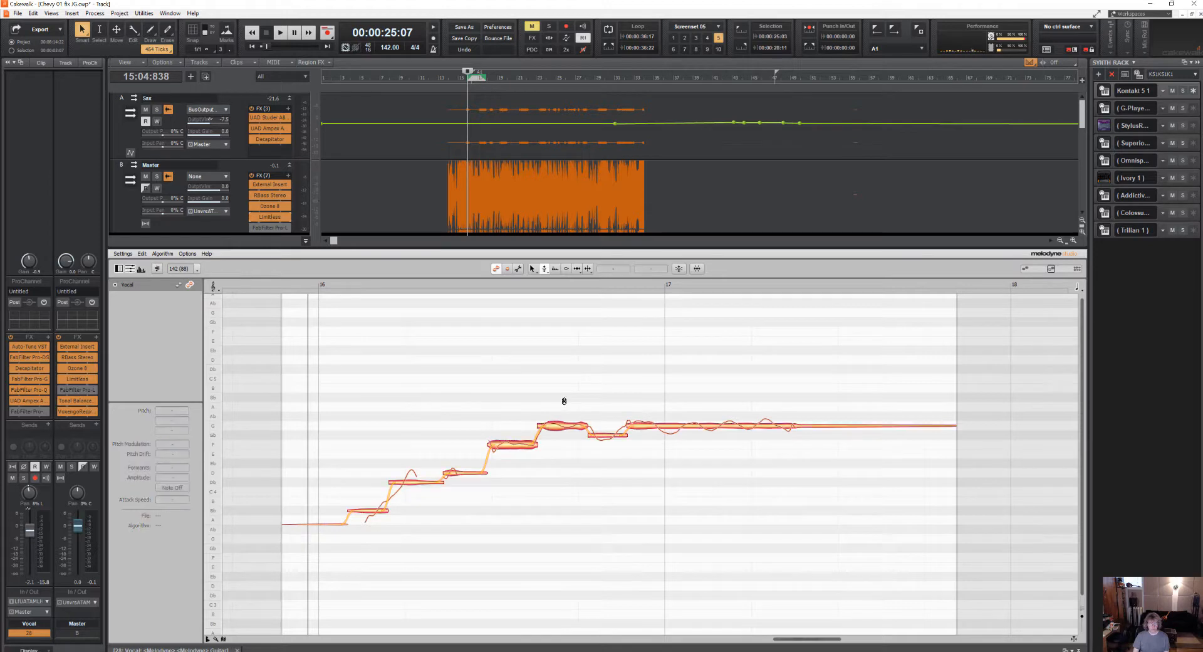
- Switch to the Timing tool, turn off the time grid, and play the phrase back
left_click(577, 269)
left_click(188, 254)
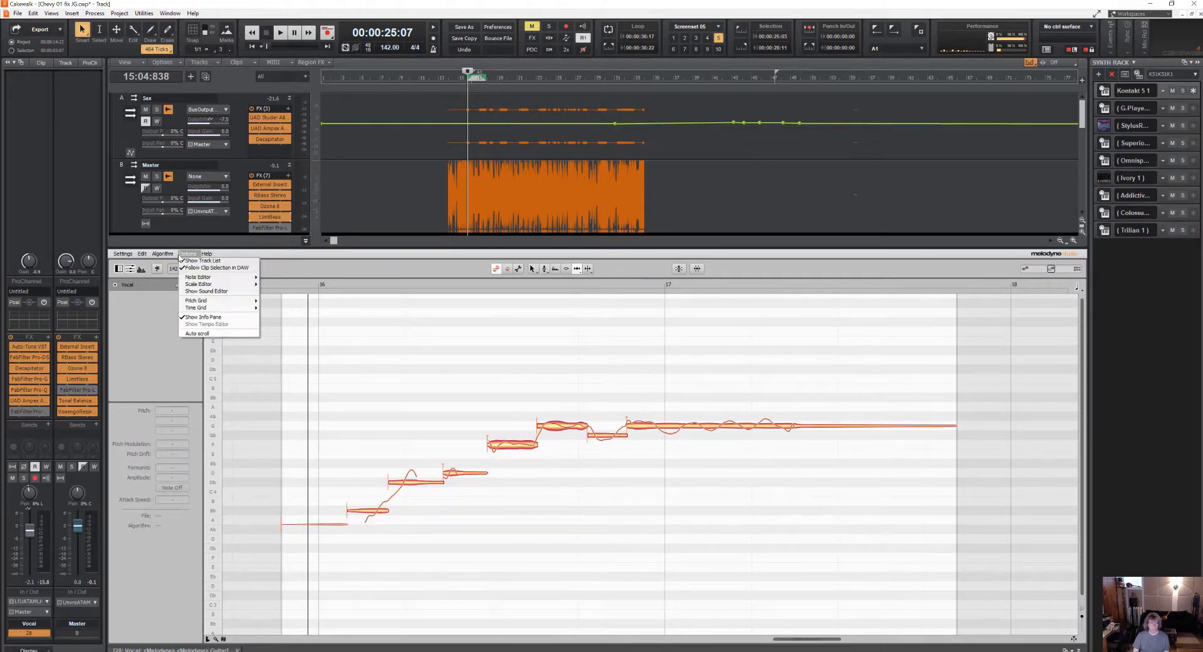
mouse_move(189, 310)
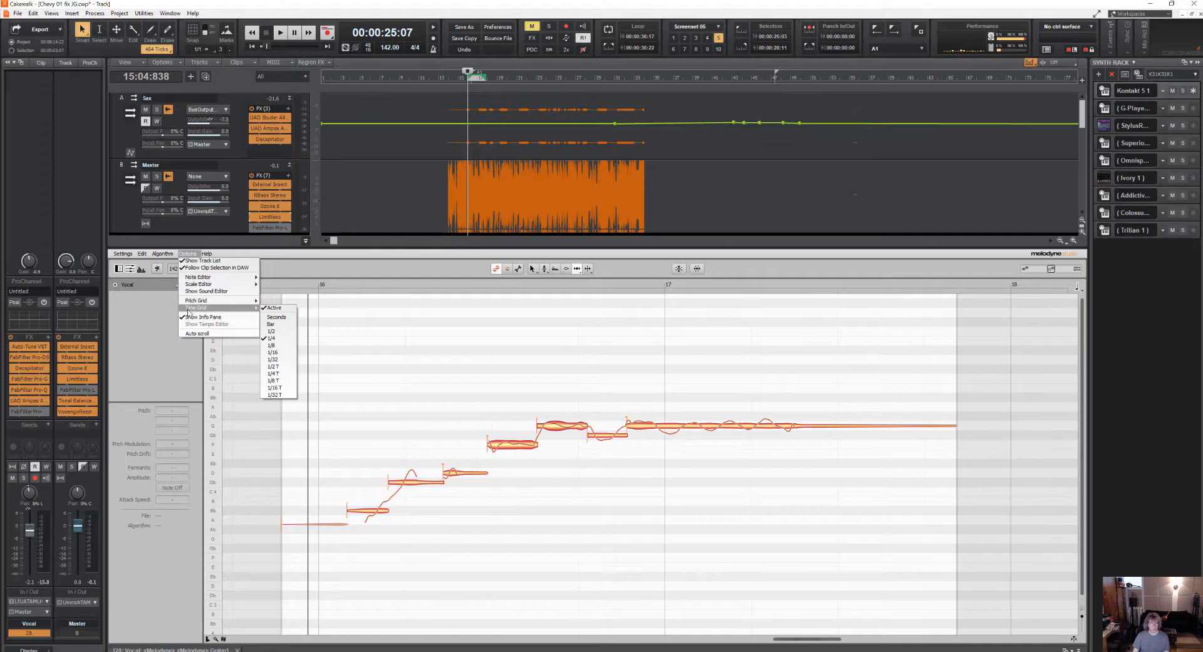
left_click(269, 309)
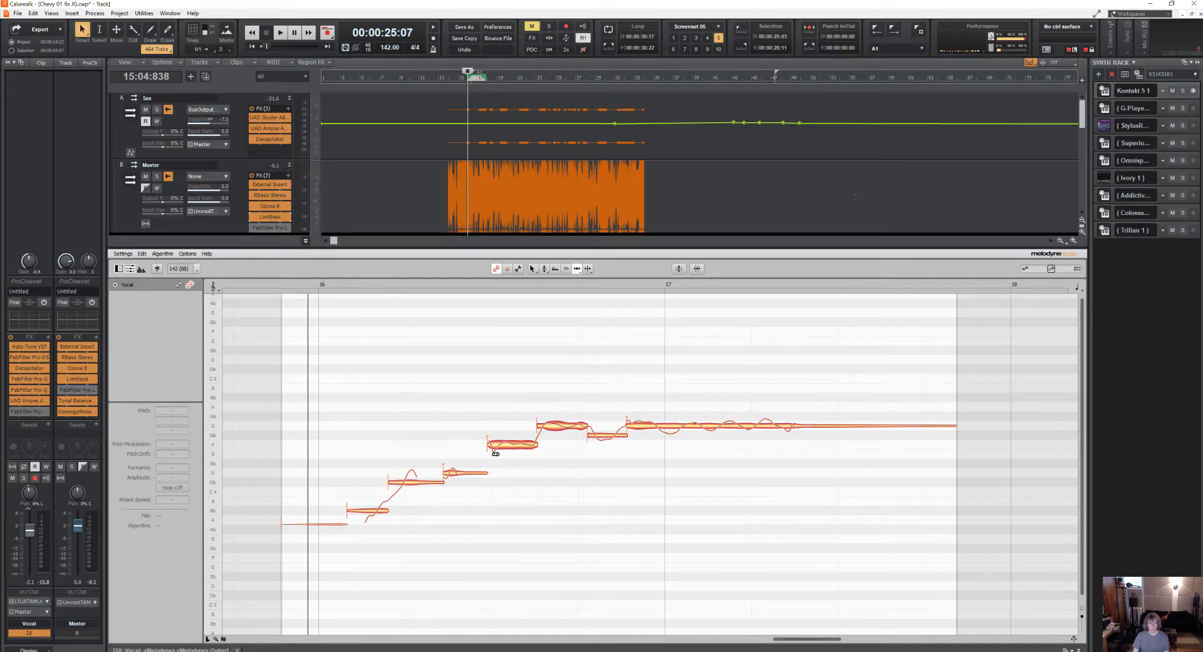
key("space")
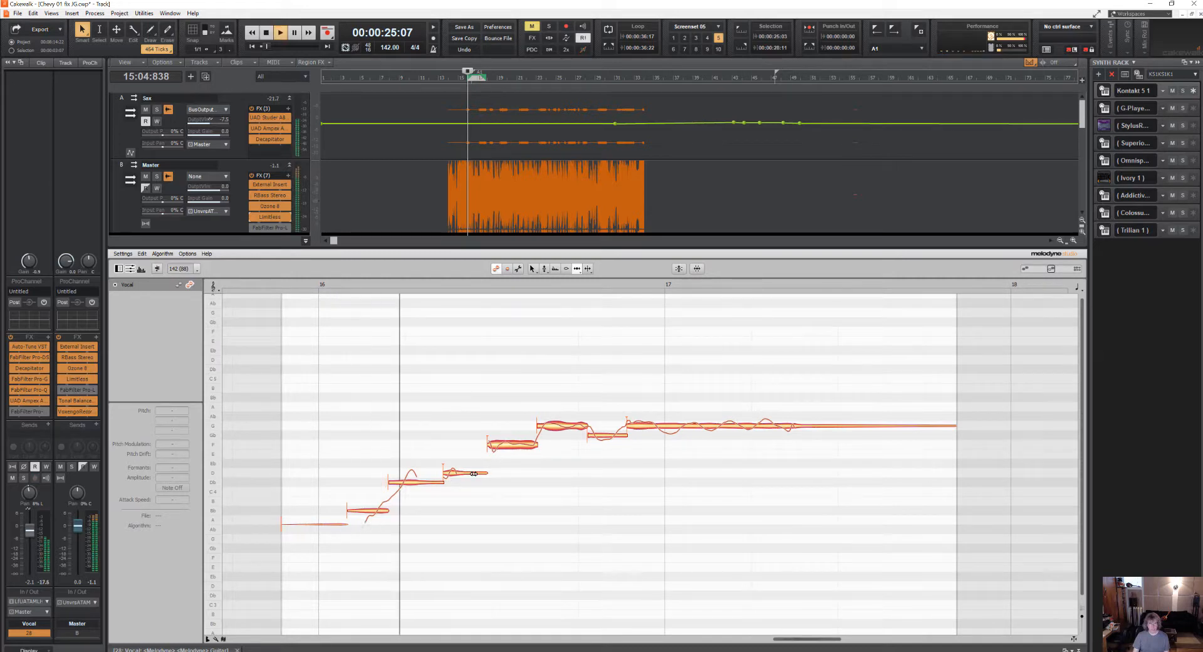
key("space")
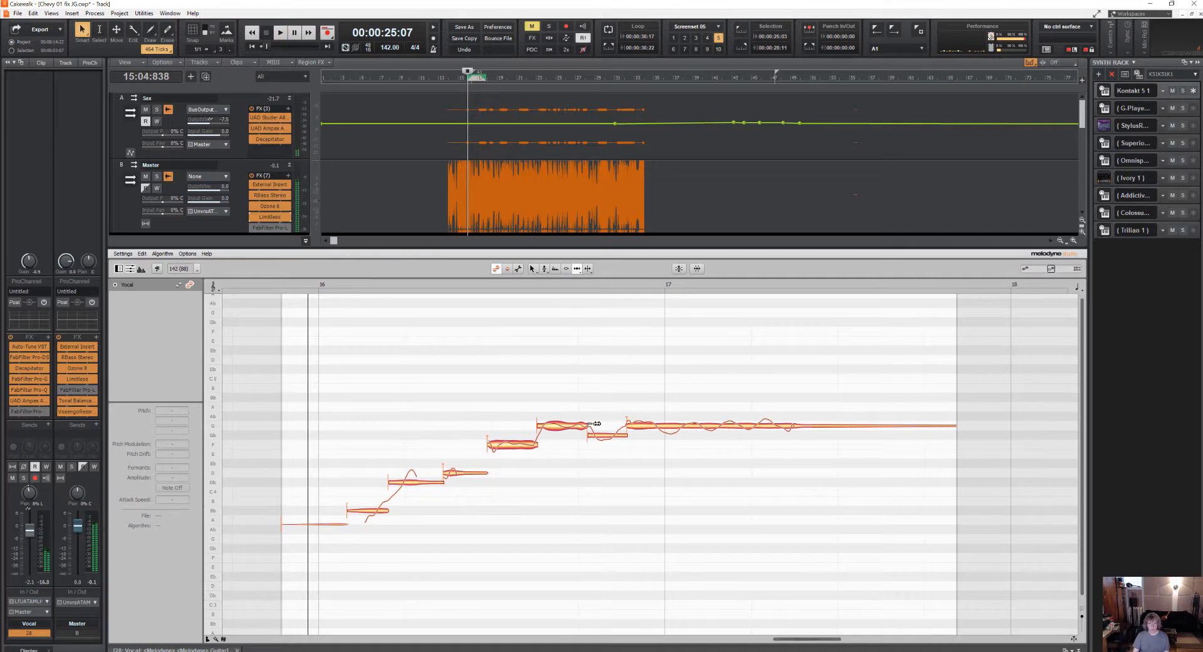
- Try lengthening the G4 note before bar 17 slightly and stretching the following Gb4 note past the bar line, and play the result
left_click(588, 426)
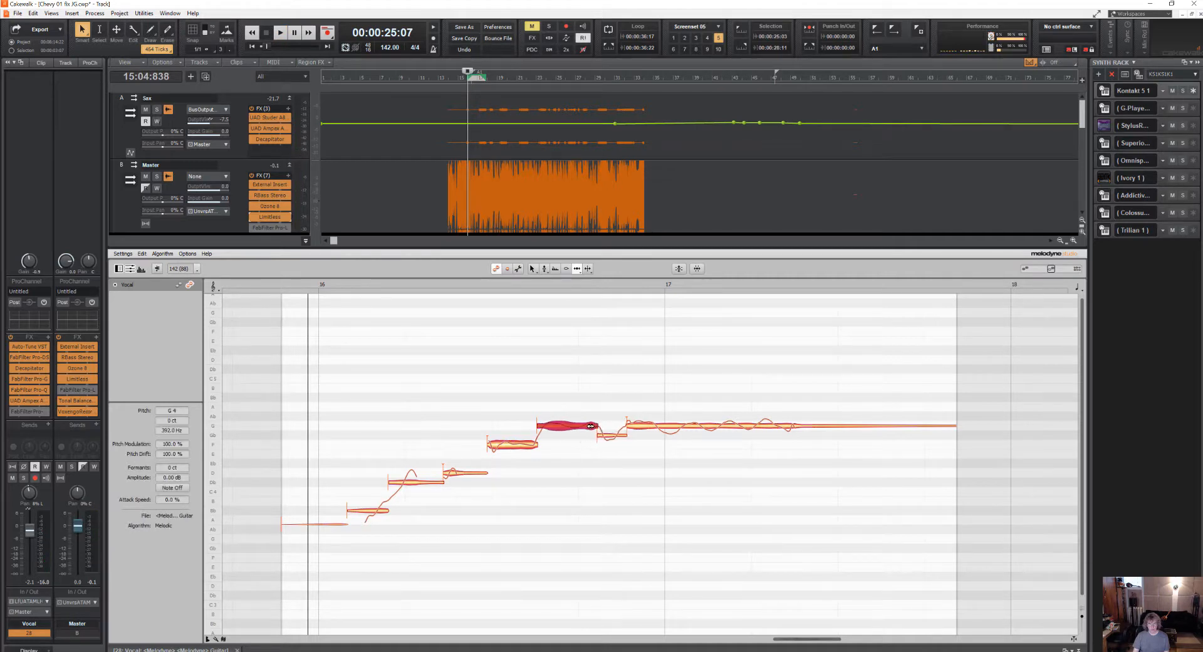
left_click_drag(588, 426, 701, 435)
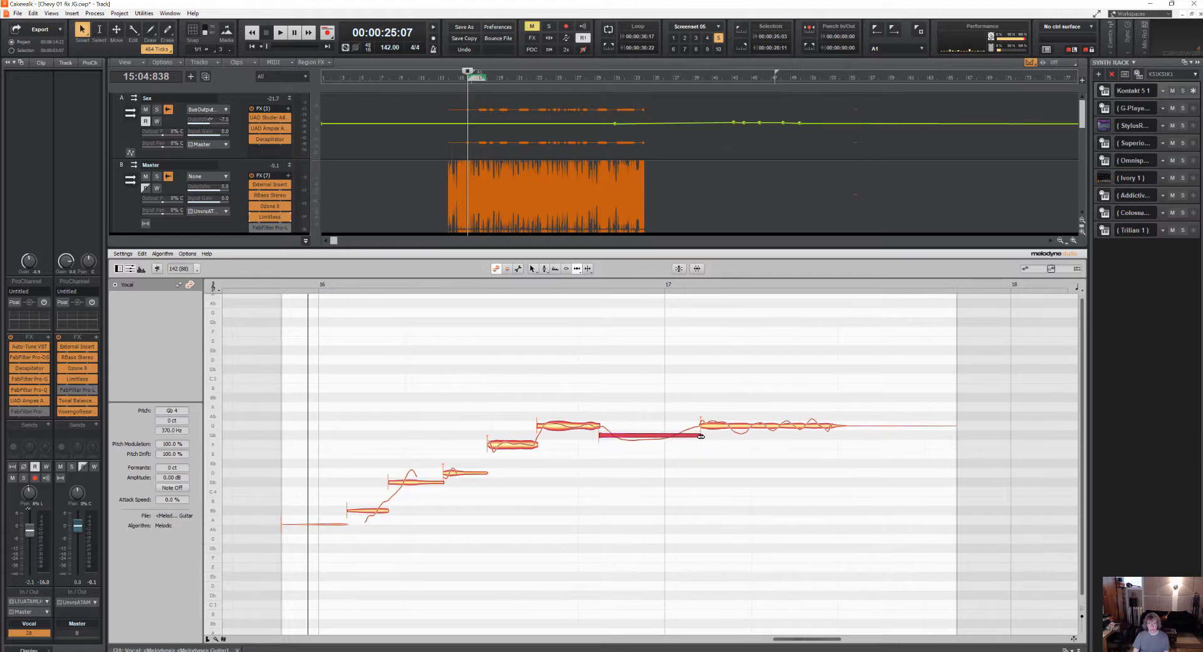
key("space")
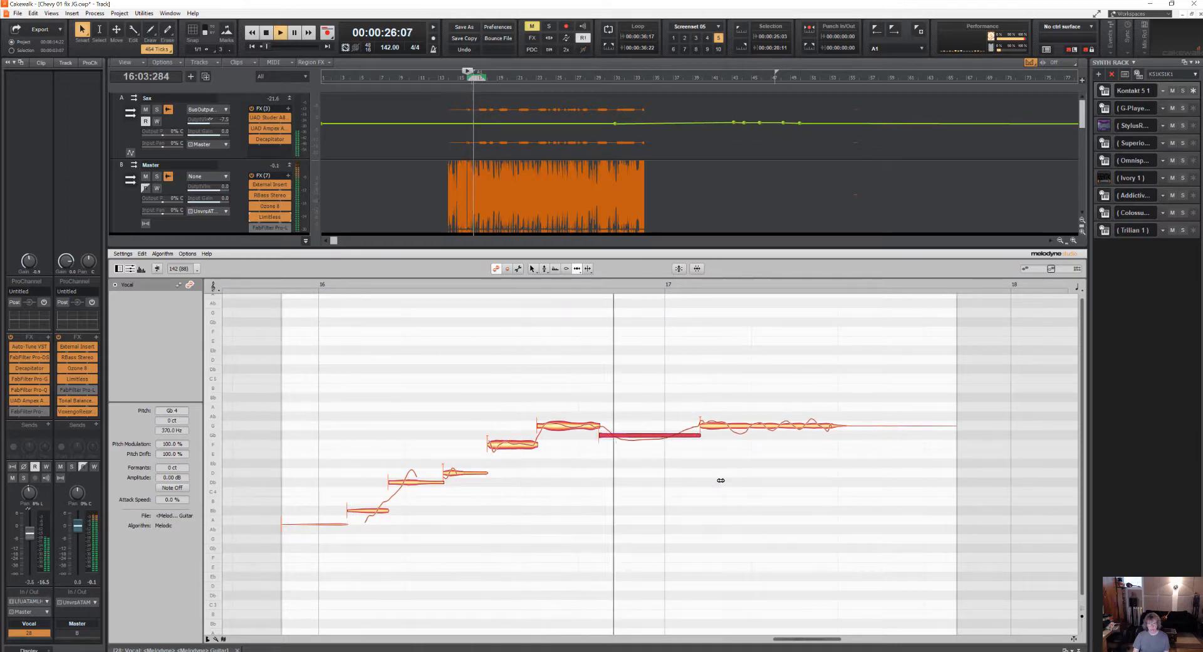
key("space")
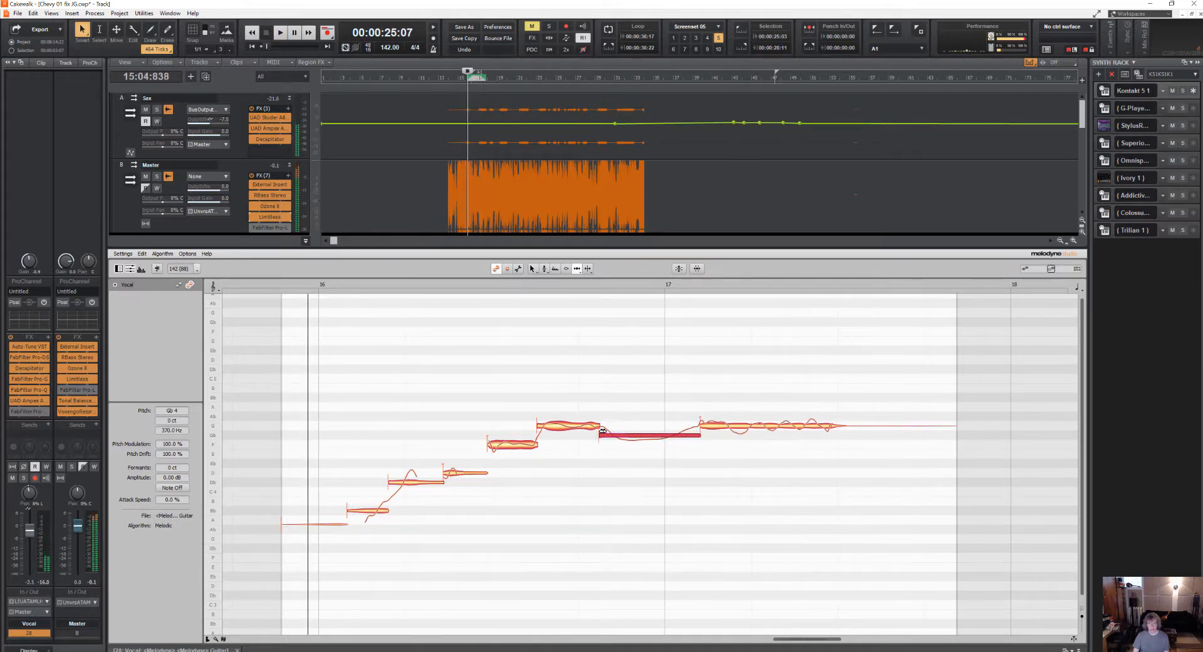
- Try extending the first G4 note almost to bar 17, shortening the Gb4 note after it, and play the phrase
left_click_drag(600, 426, 652, 426)
key("space")
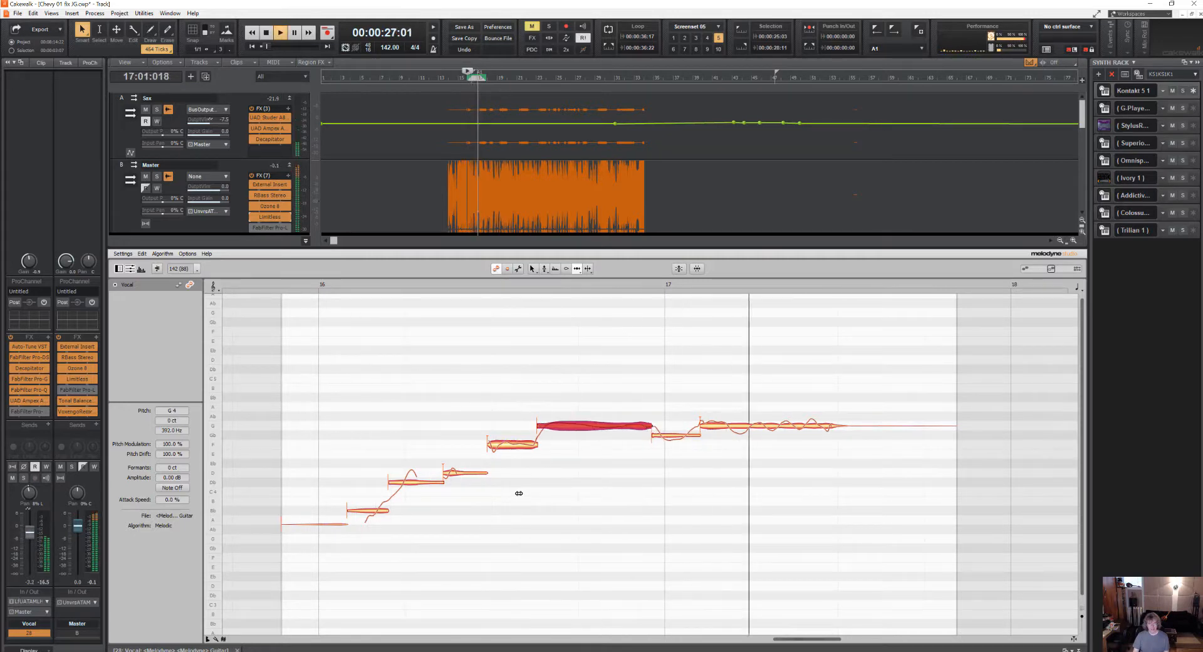
key("space")
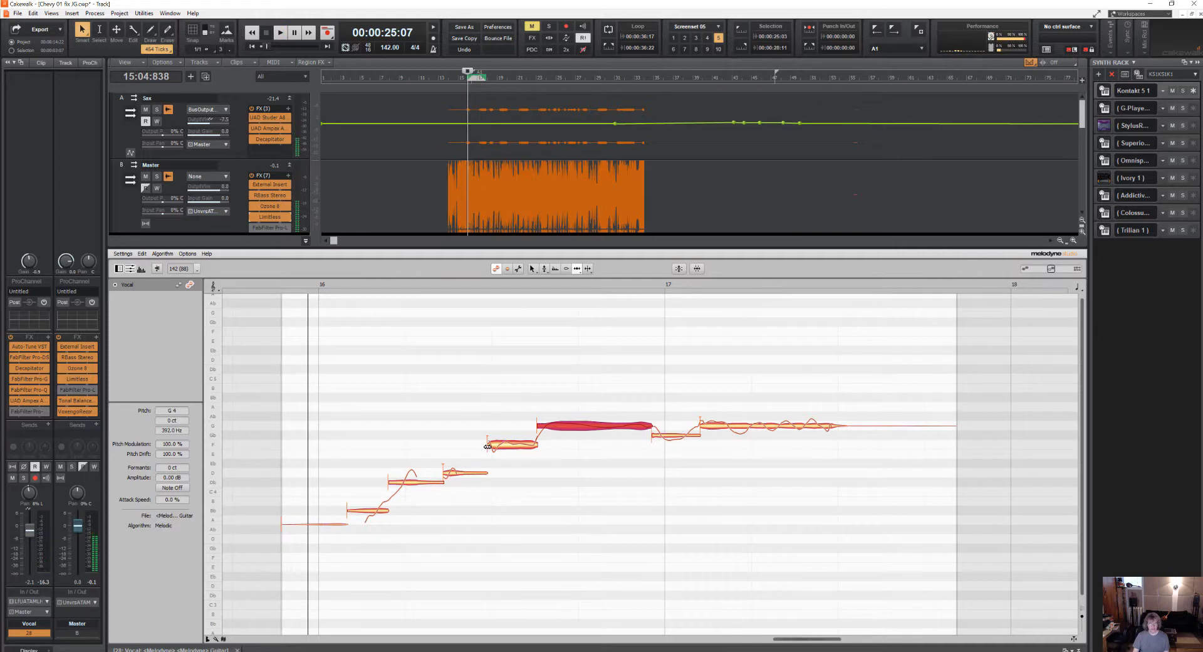
- Try starting the F4 note earlier, shortening the Db4 note, and shifting the final G4 note later, playing back the changes
left_click(472, 447)
left_click_drag(471, 448, 430, 484)
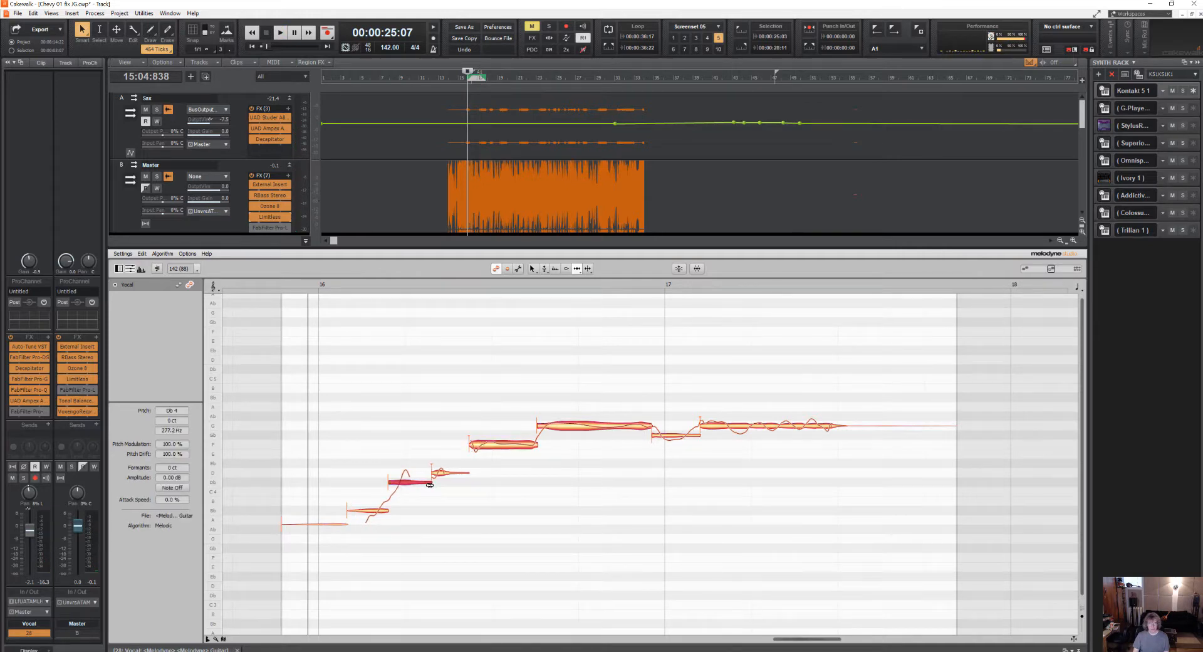
key("space")
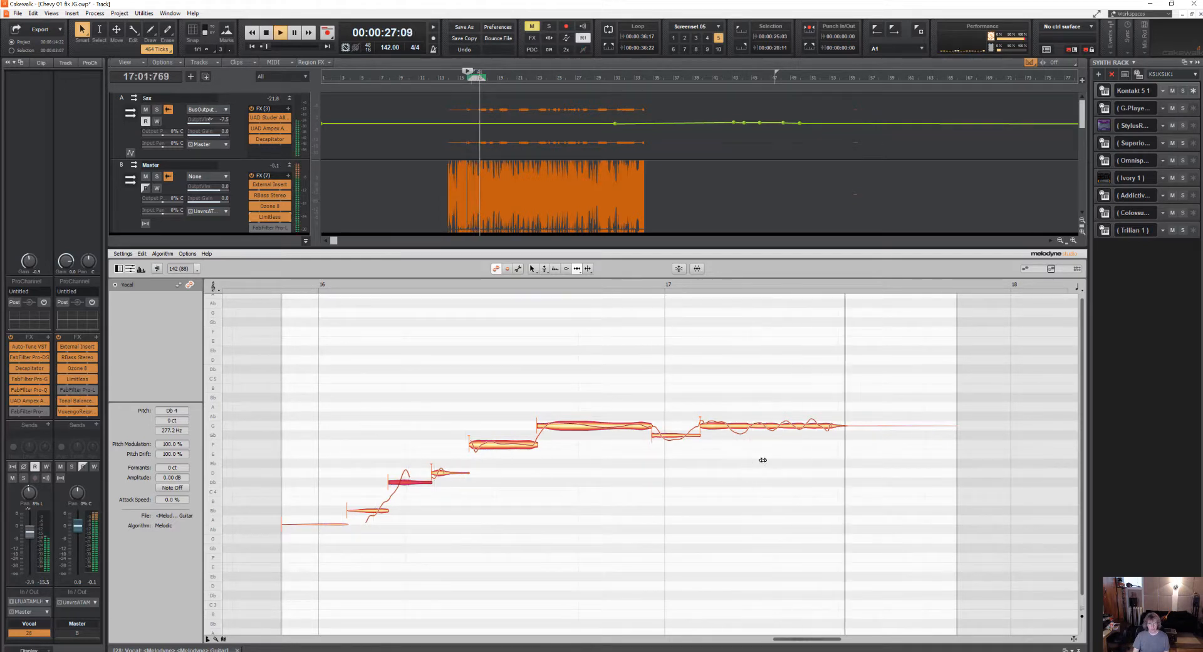
key("space")
left_click_drag(840, 426, 907, 424)
key("space")
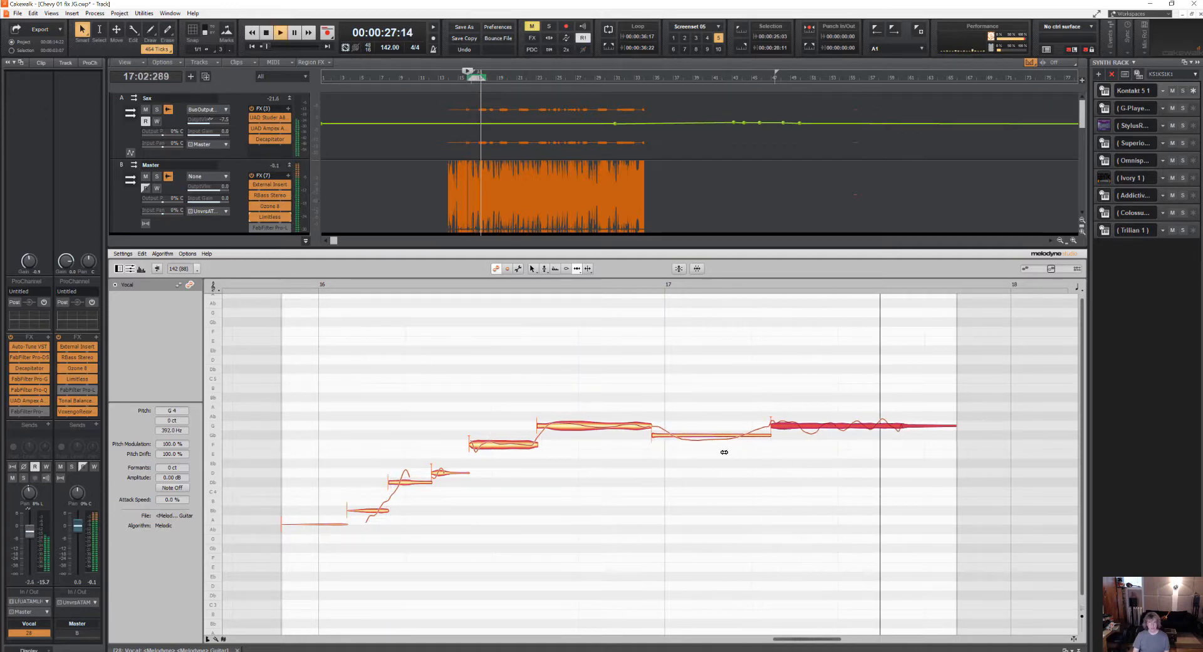
- Undo the timing edits made to the vocal phrase's notes
key("ctrl+z")
key("ctrl+z")
key("ctrl+z")
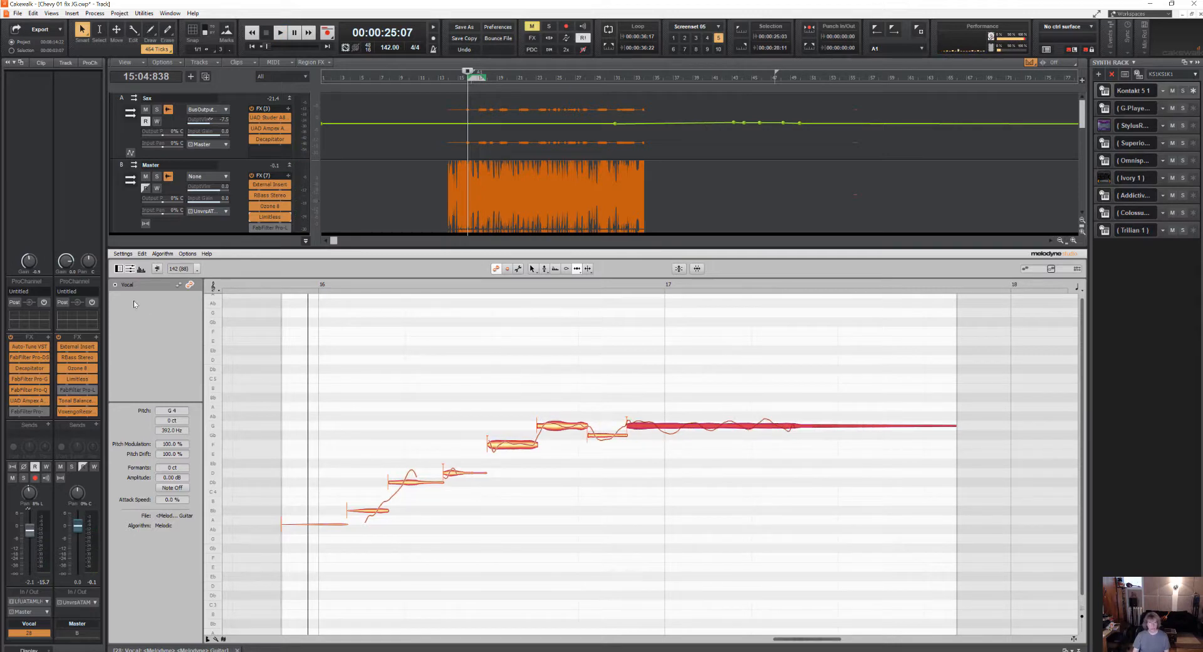
- Set the pitch grid to Chromatic Snap and lower the short G4 note before bar 17 to Gb4
left_click(186, 254)
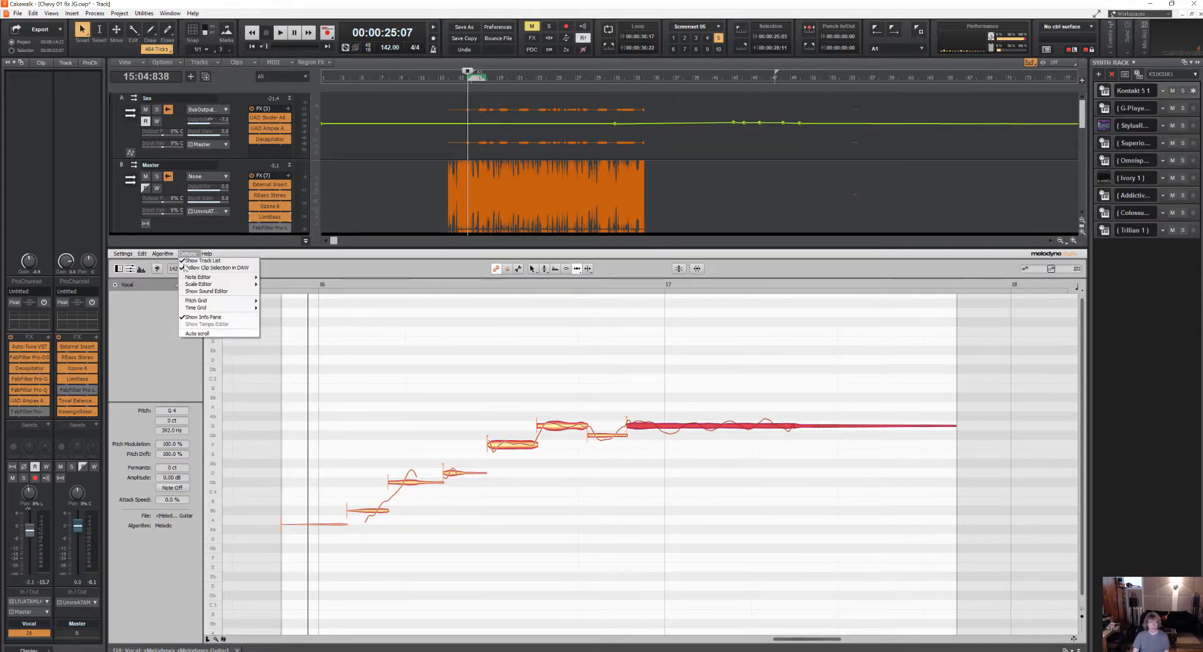
mouse_move(189, 303)
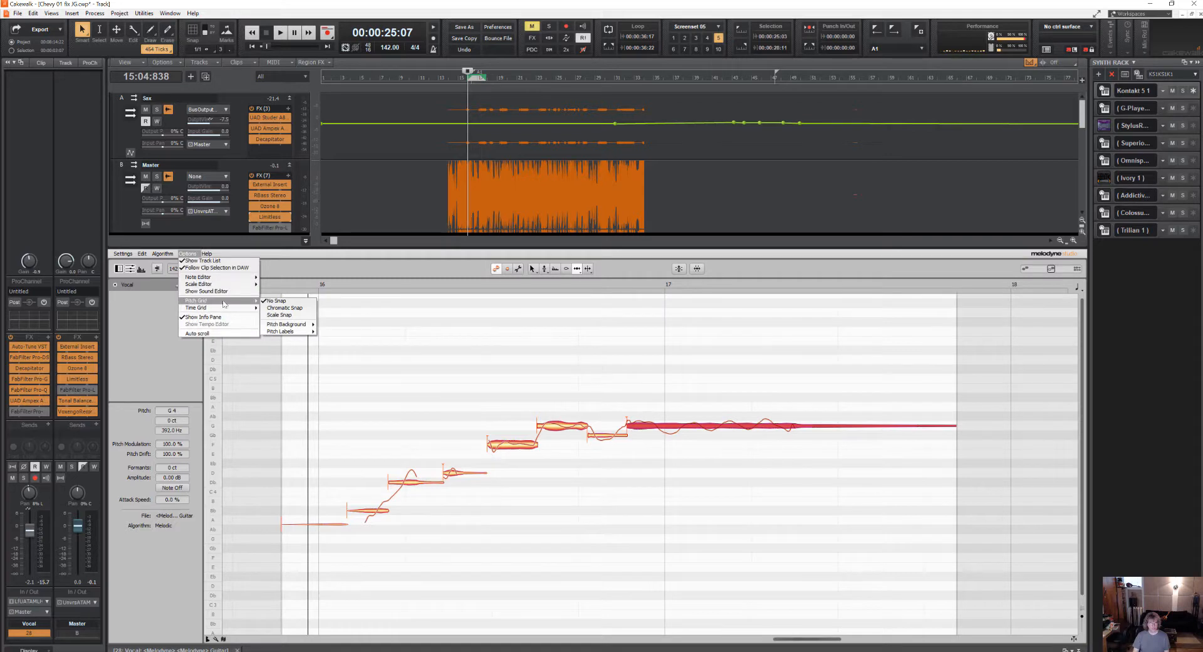
left_click(272, 307)
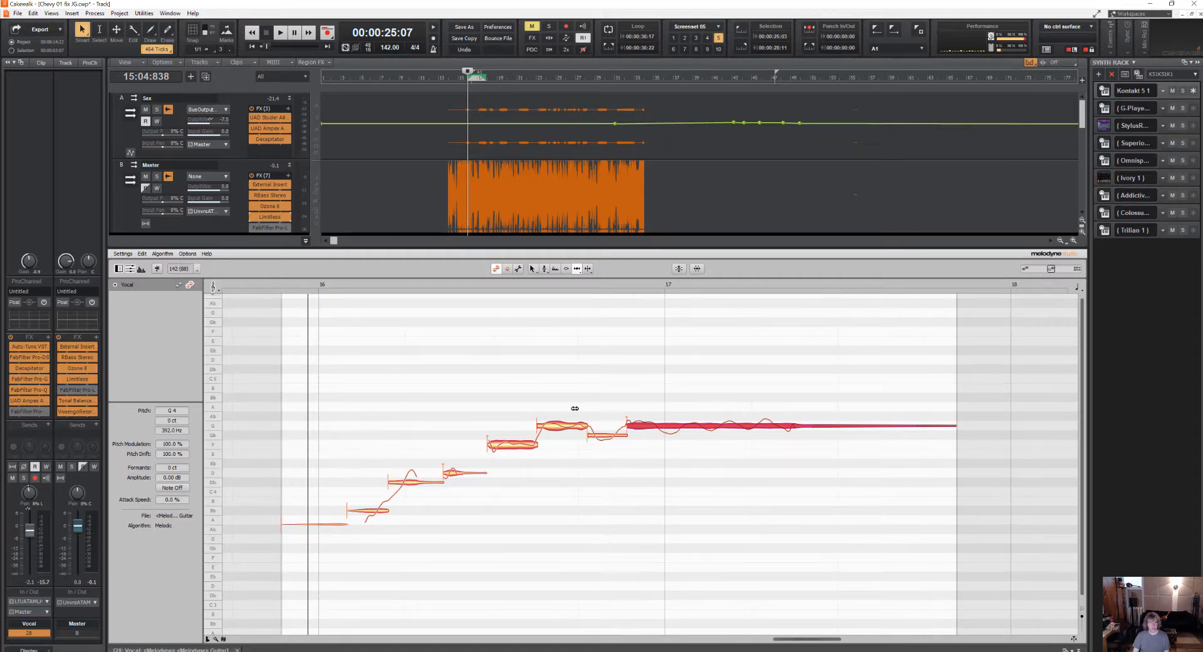
left_click(552, 426)
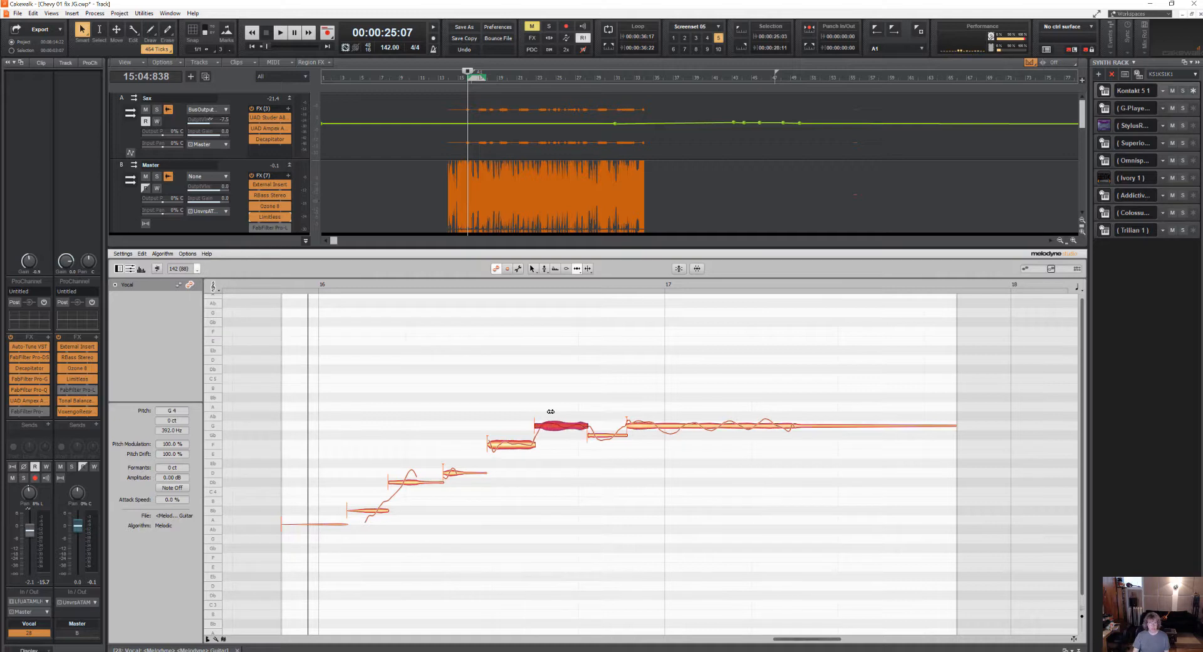
left_click(545, 268)
mouse_move(557, 426)
left_mouse_down()
mouse_move(557, 395)
mouse_move(557, 435)
left_mouse_up()
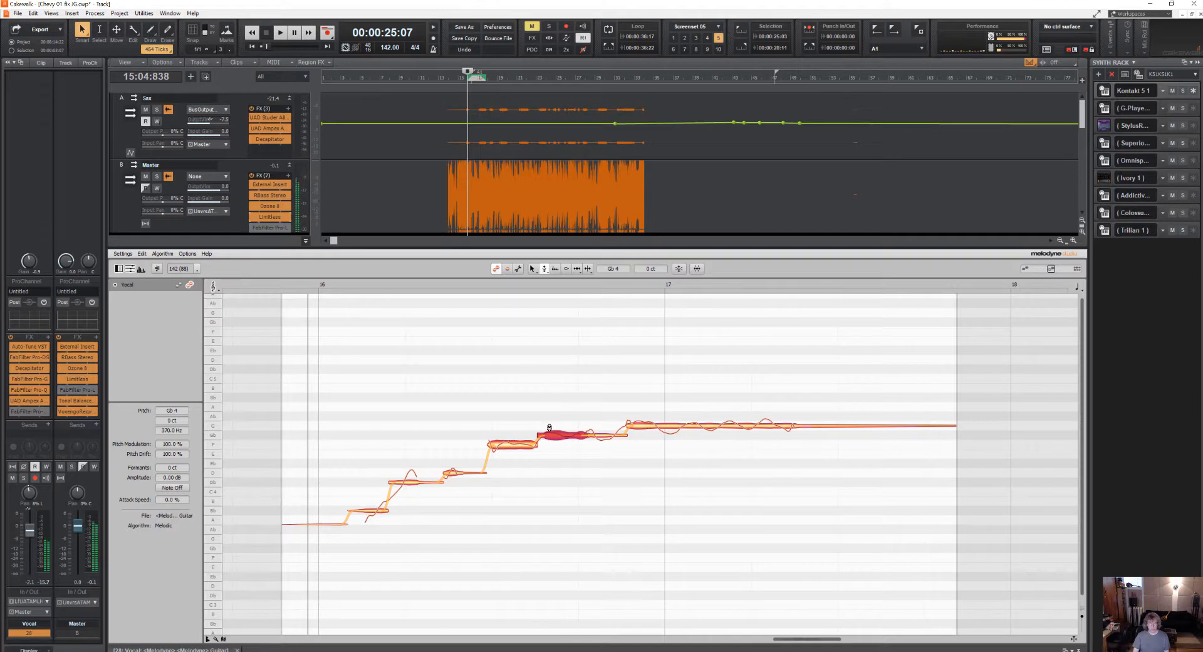
- Set the pitch grid back to No Snap and play the phrase from just after bar 16
left_click(186, 253)
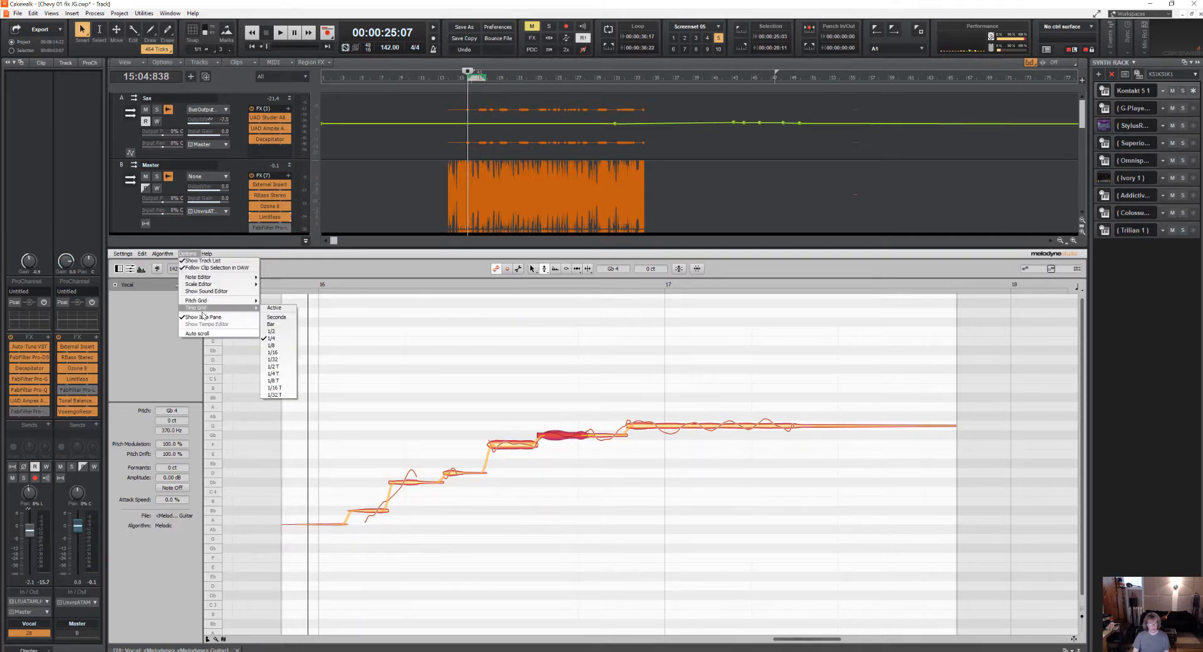
mouse_move(219, 302)
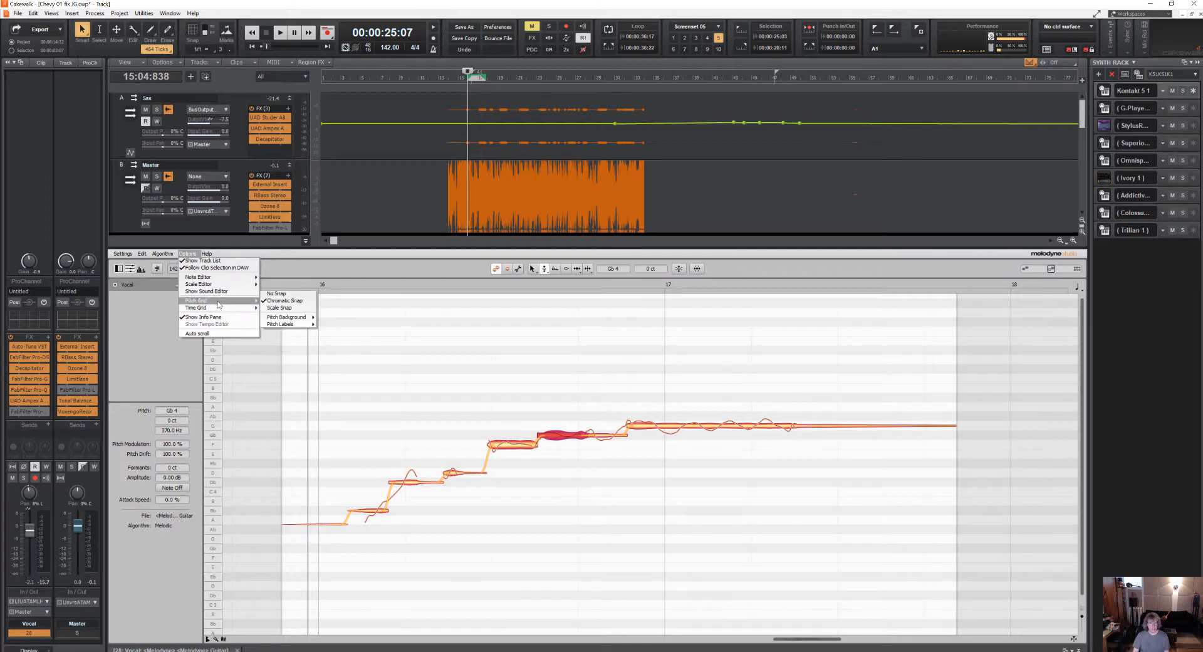
left_click(282, 294)
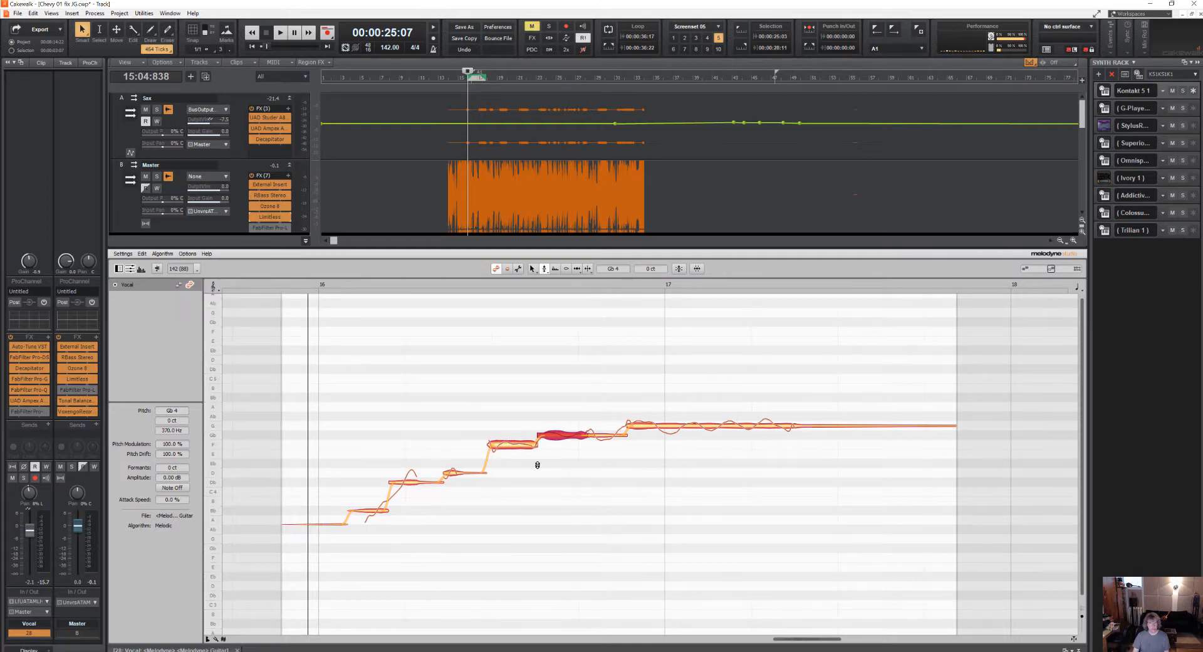
double_click(344, 287)
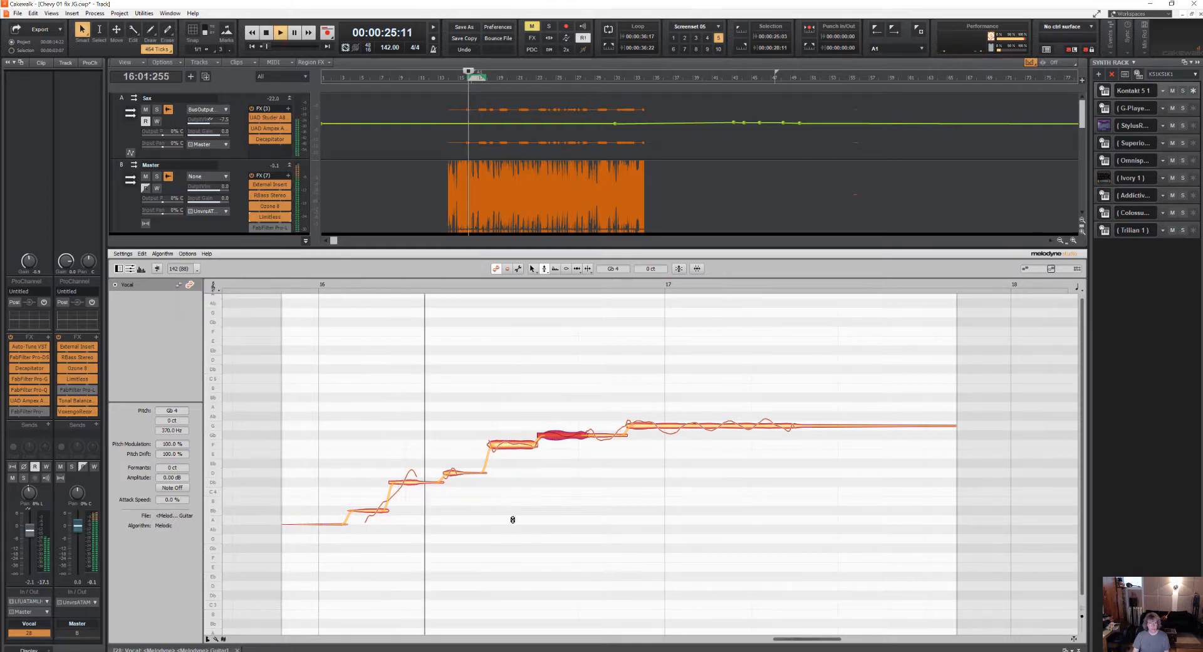
key("space")
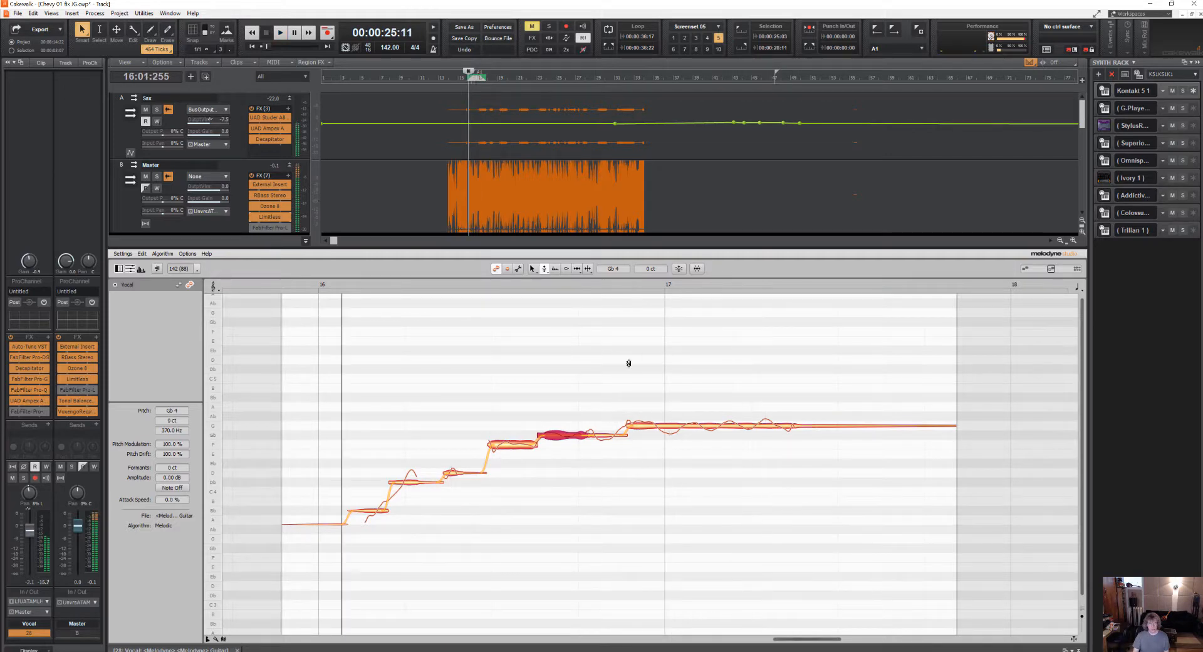
- Undo the earlier pitch and note-separation edits to the vocal phrase and play it back
key("ctrl+z")
key("ctrl+z")
key("ctrl+z")
key("ctrl+z")
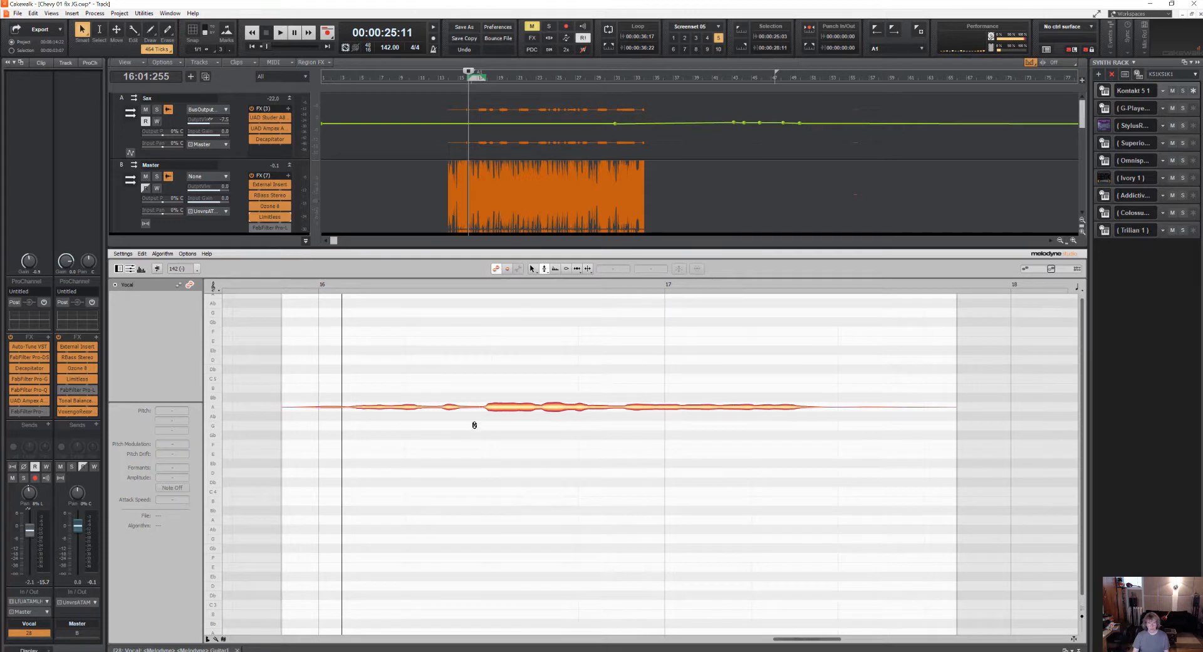
key("ctrl+z")
key("space")
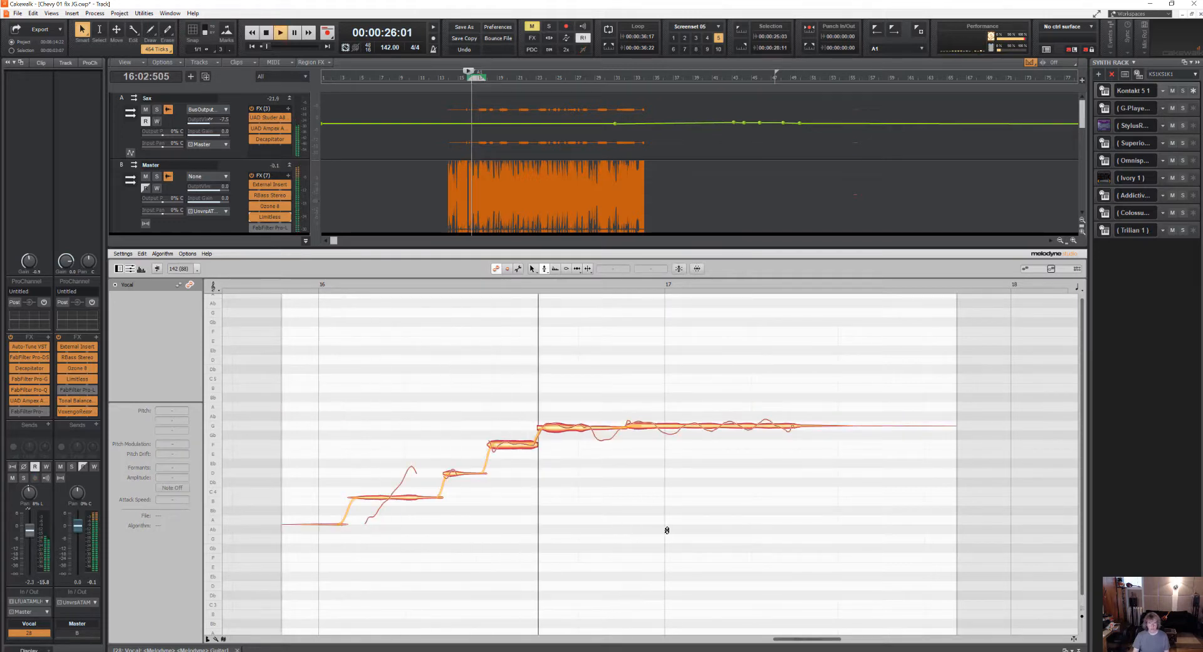
key("space")
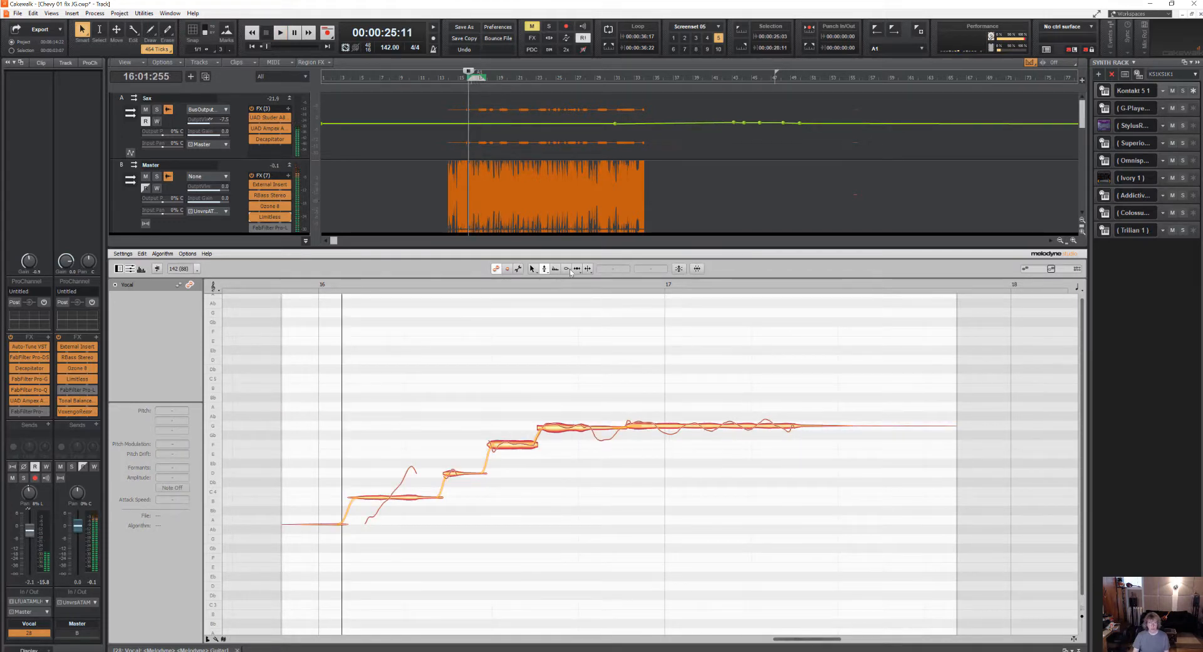
- Try raising the first G4 note before bar 17 to +20 cents and play it from just before its start
left_click(525, 284)
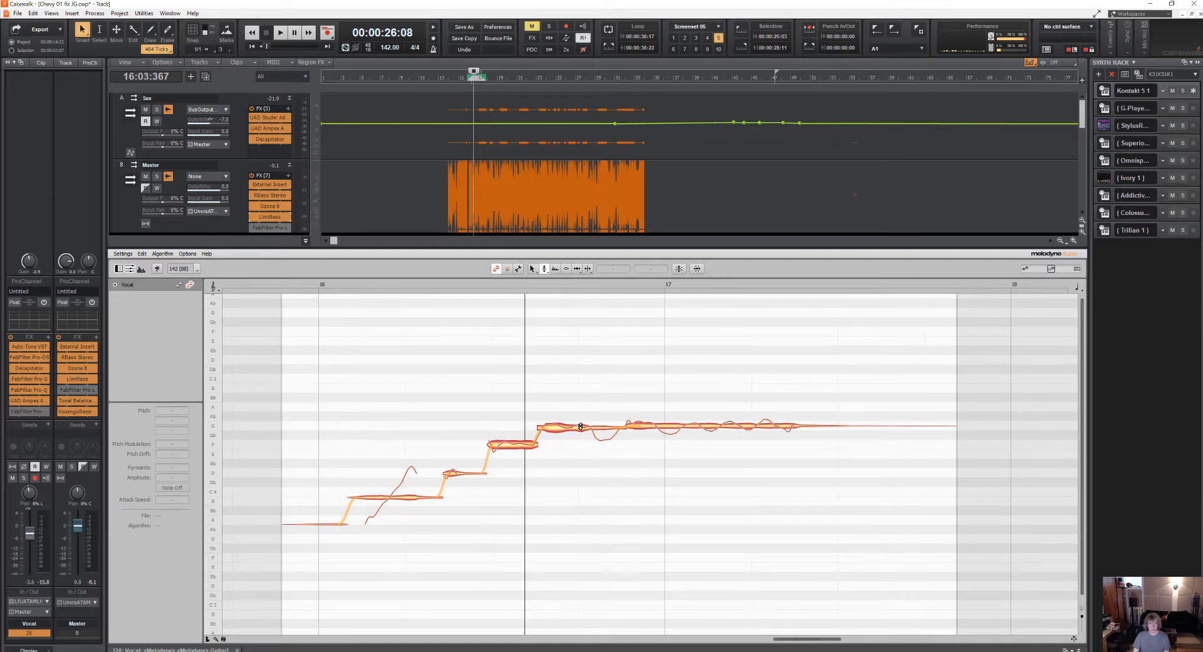
key("space")
left_click(581, 428)
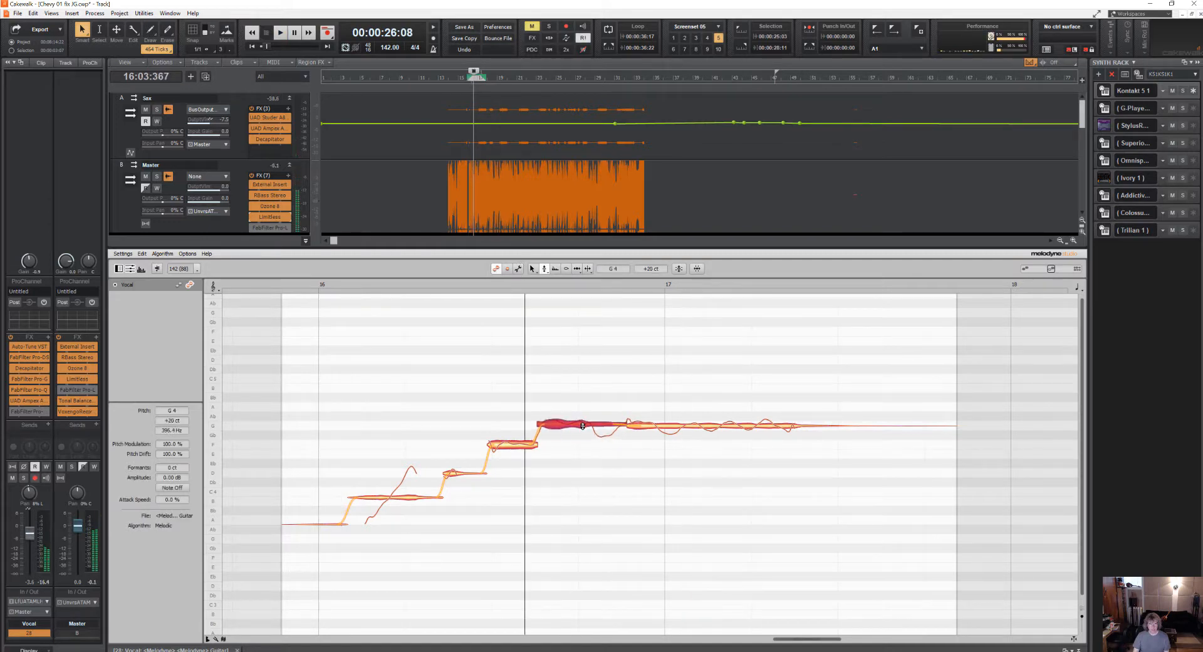
key("space")
key("space")
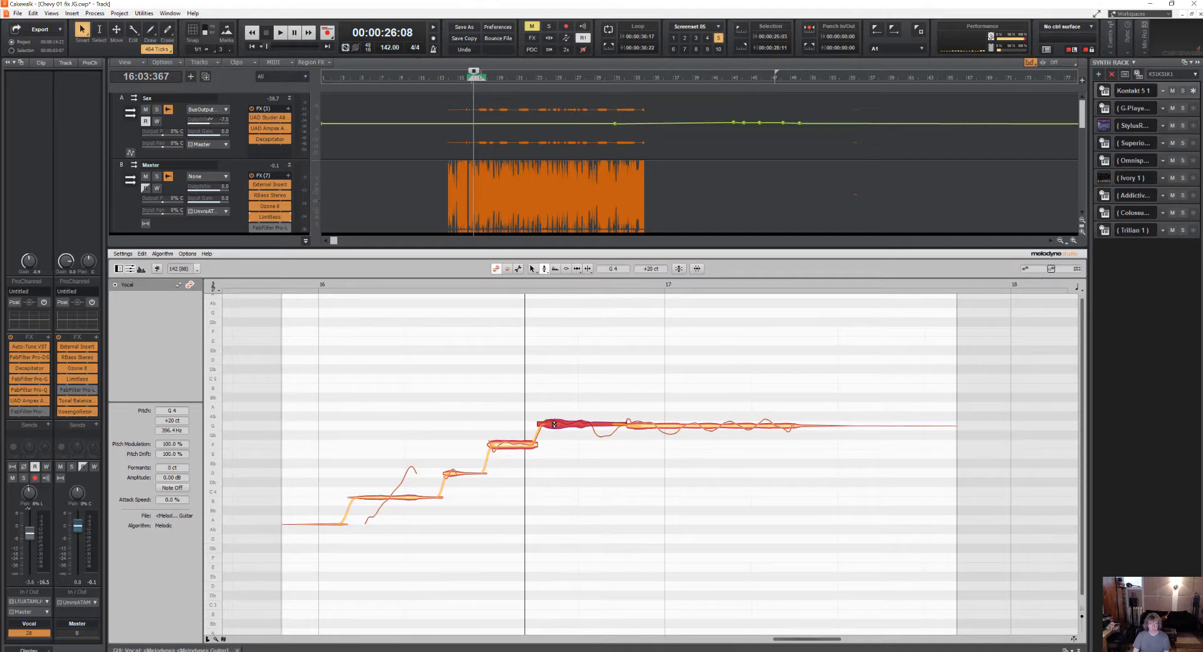
- Try fine-tuning the same G4 note to +15 cents and play it back
left_click_drag(554, 425, 550, 422)
key("space")
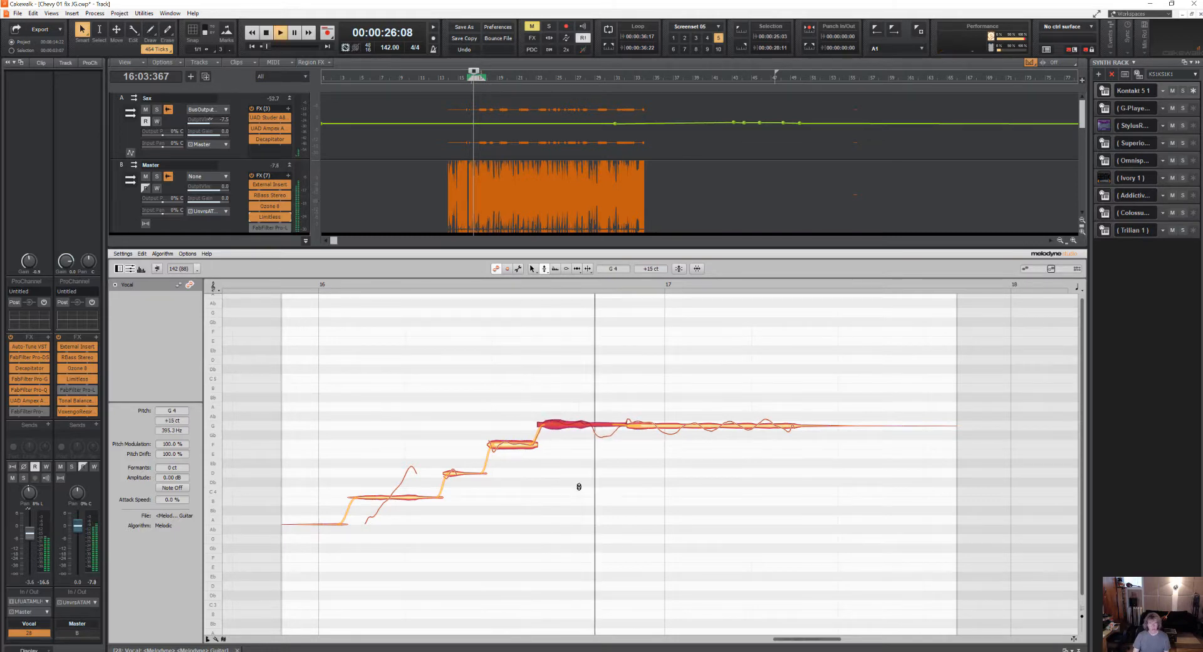
key("space")
- Select the last two G4 notes, snap their pitch to 0 cents, and play the result
left_click_drag(578, 467, 713, 404)
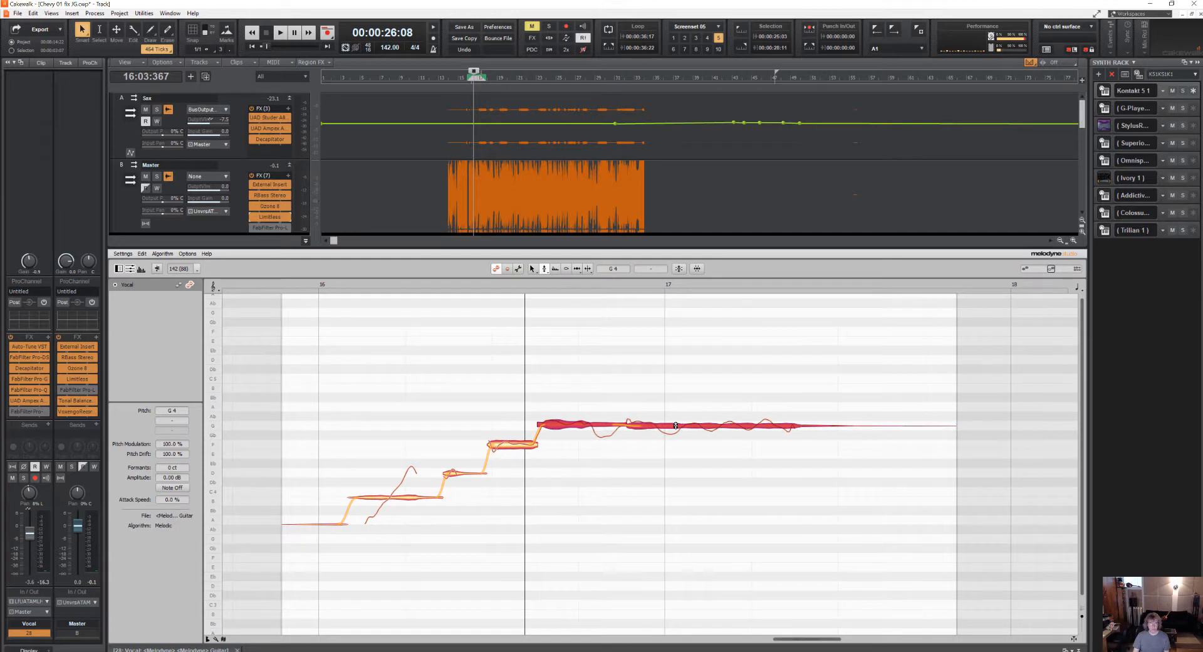
double_click(673, 426)
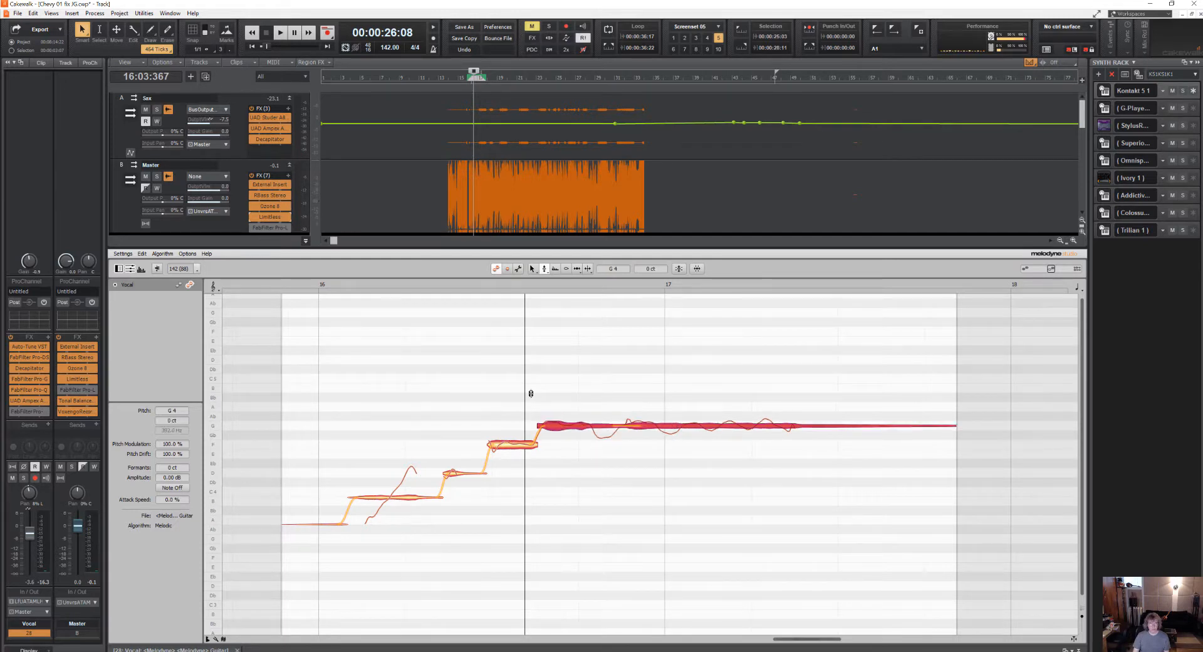
key("space")
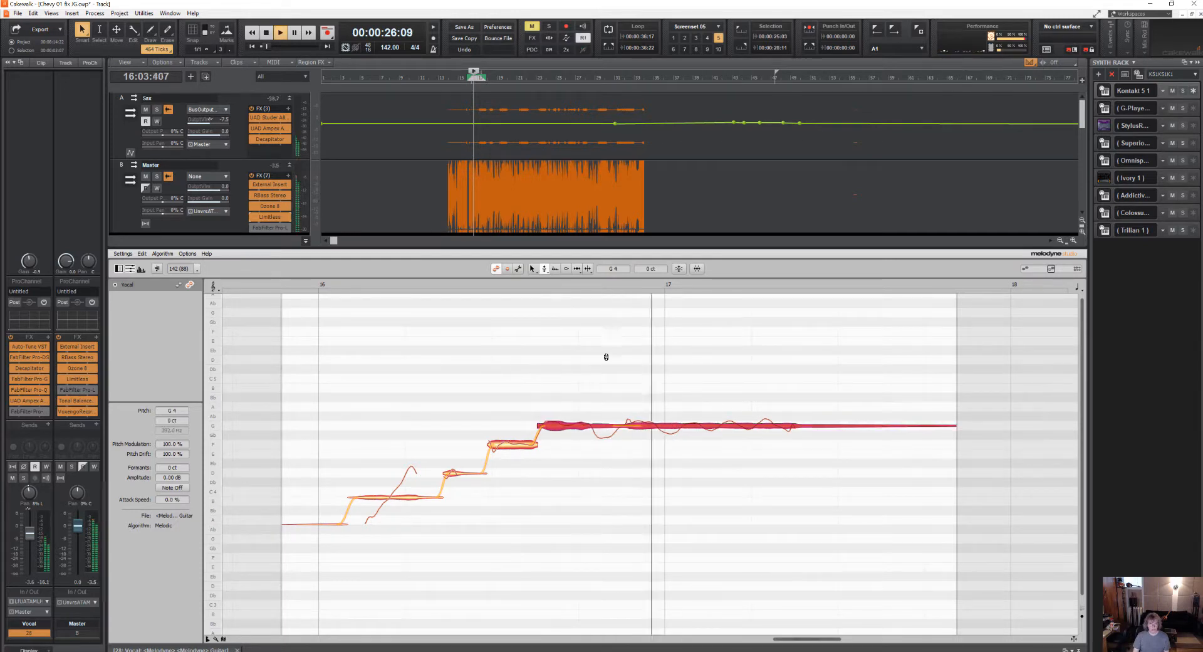
key("space")
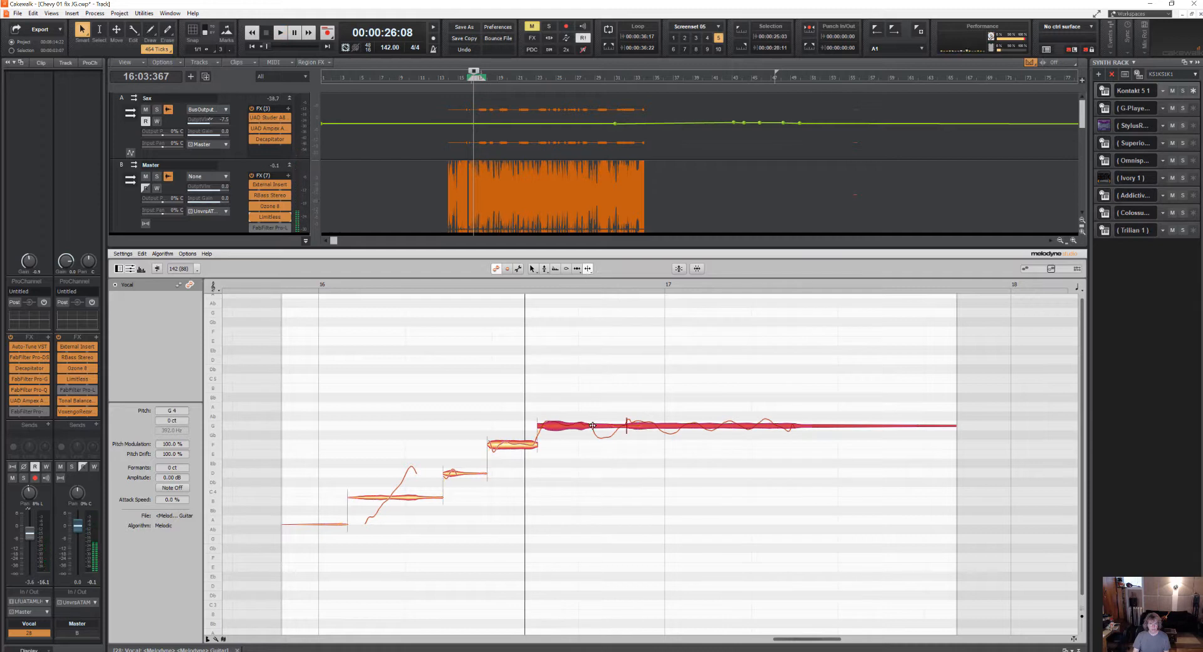
- Separate the dip at the end of the first G4 note, snap the resulting notes to their exact pitches, and play them
left_click(601, 446)
left_click_drag(605, 460, 657, 409)
left_click_drag(670, 470, 576, 401)
left_click(545, 269)
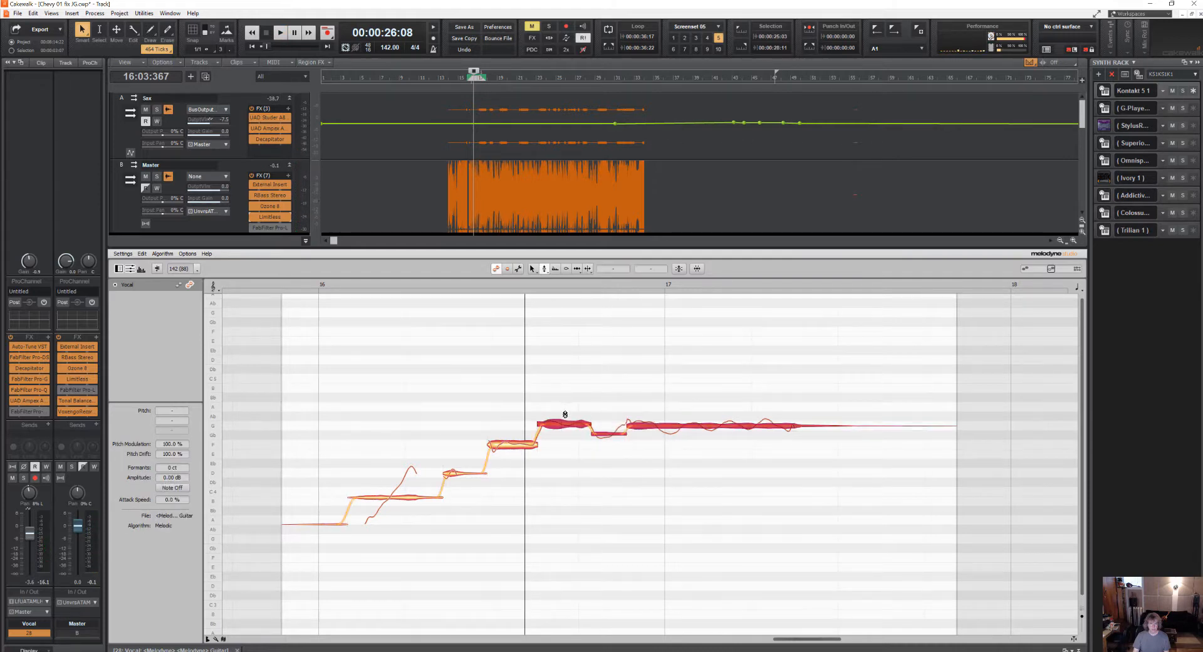
key("space")
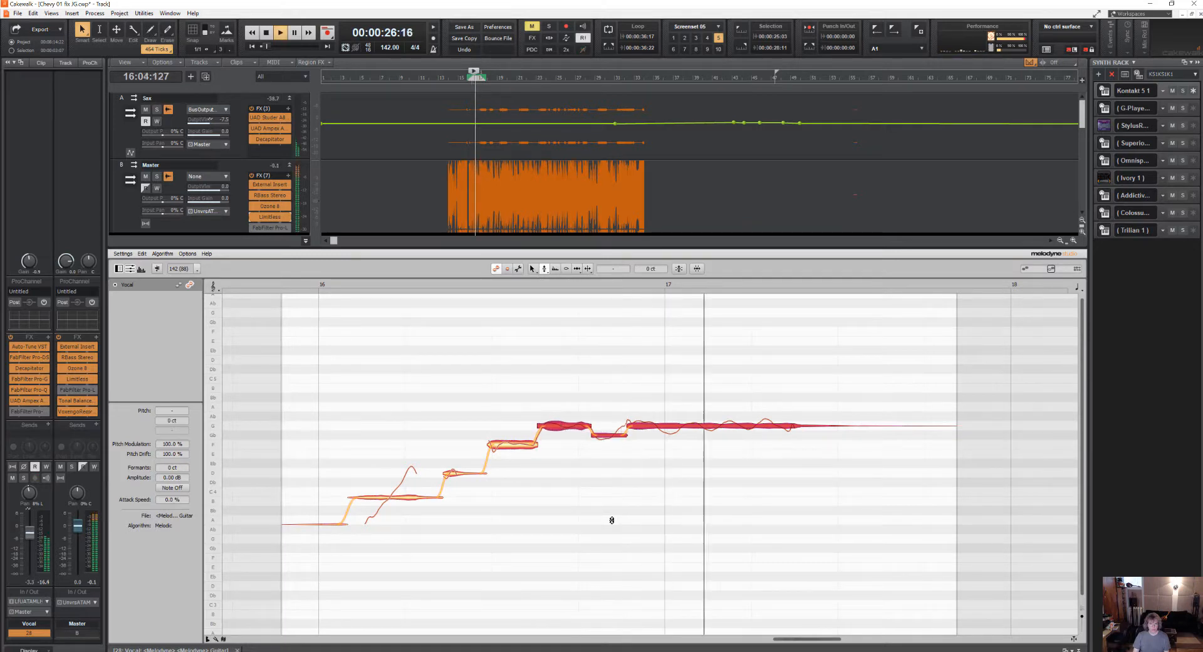
- Reduce the pitch modulation of the last four notes, from F4 onward, to 66% and play the phrase
left_click_drag(702, 527, 420, 384)
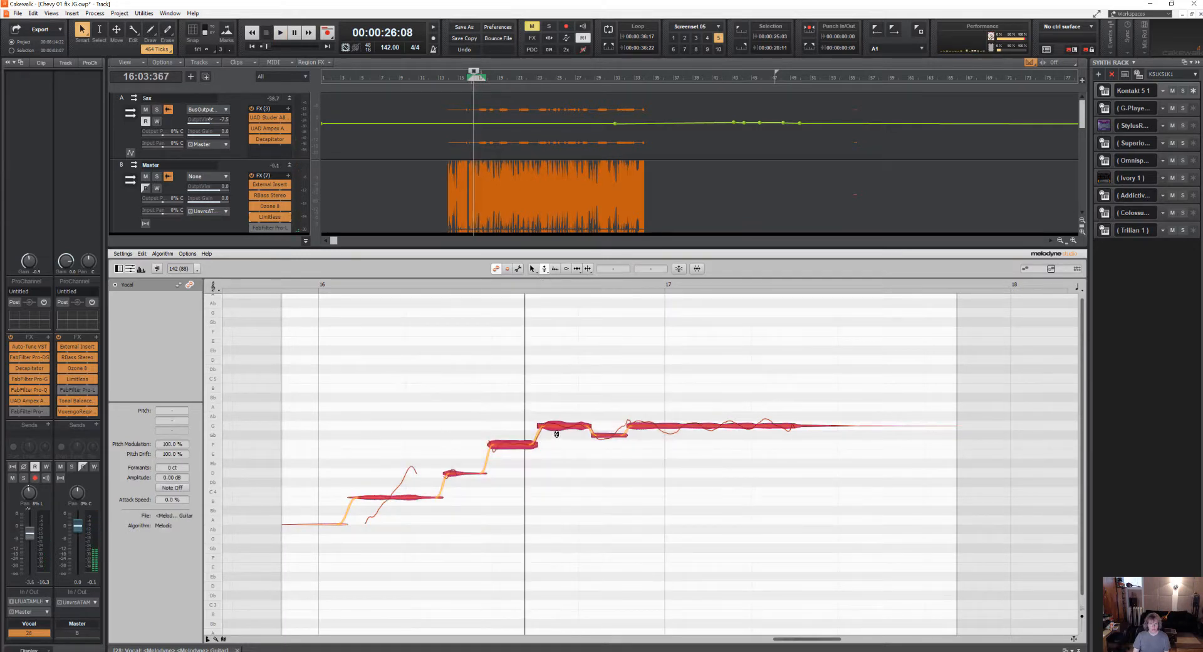
left_click(524, 493)
left_click_drag(502, 489, 692, 412)
right_click(563, 426)
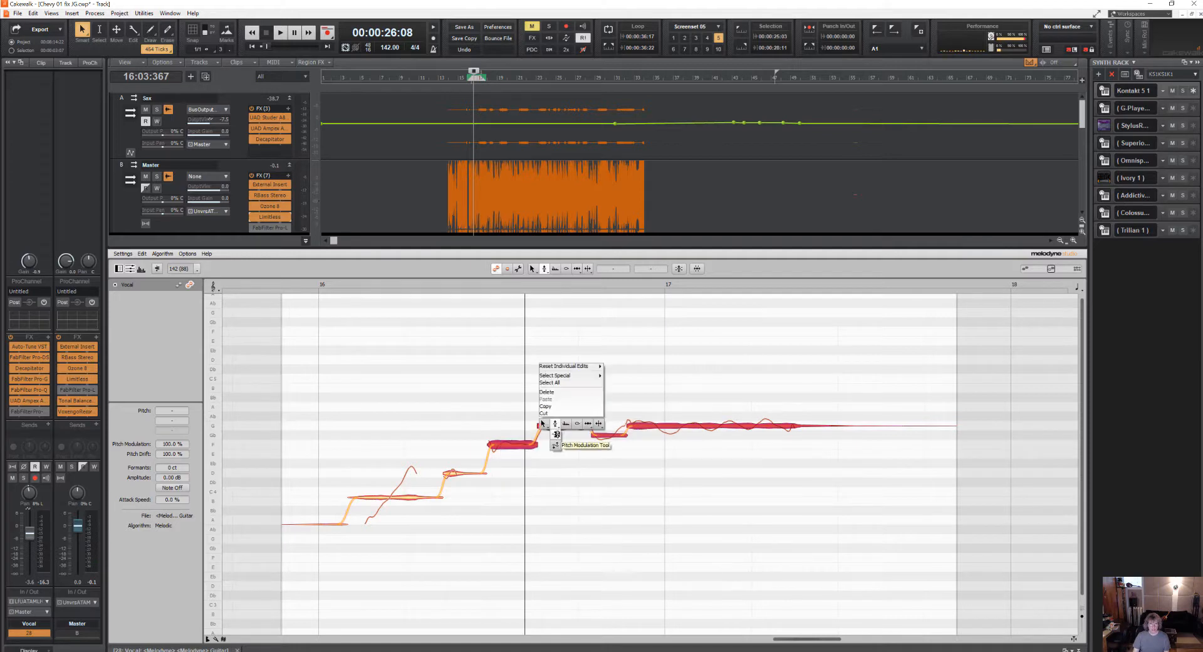
left_click(561, 444)
left_click_drag(557, 425, 560, 444)
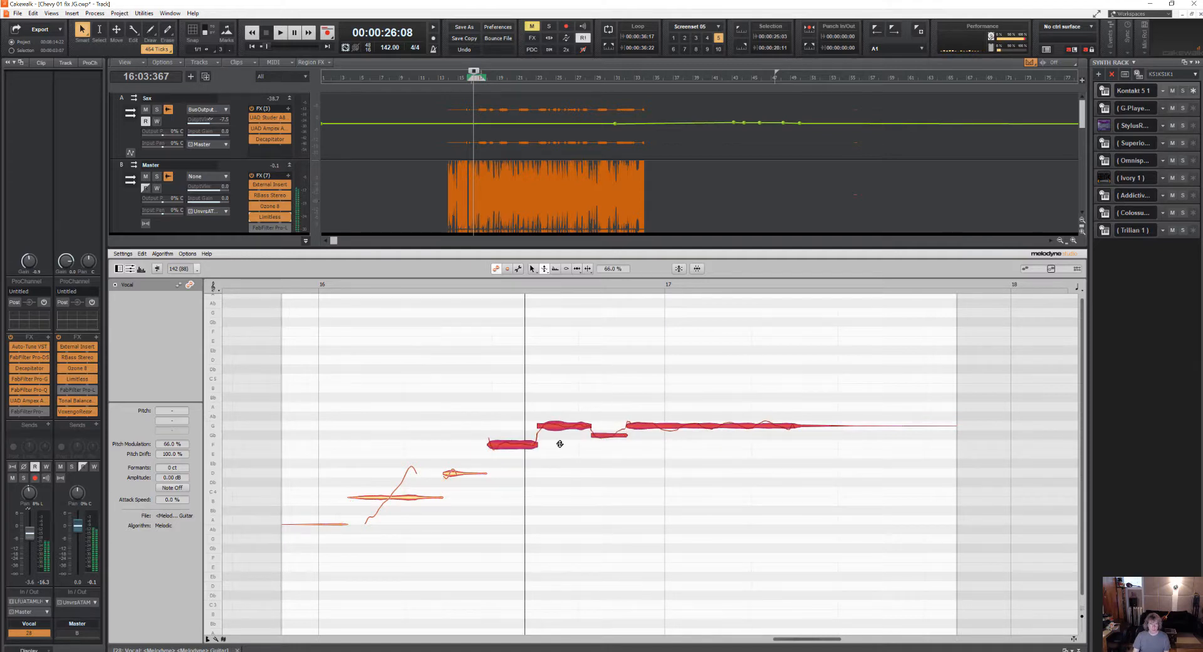
left_click(457, 284)
key("space")
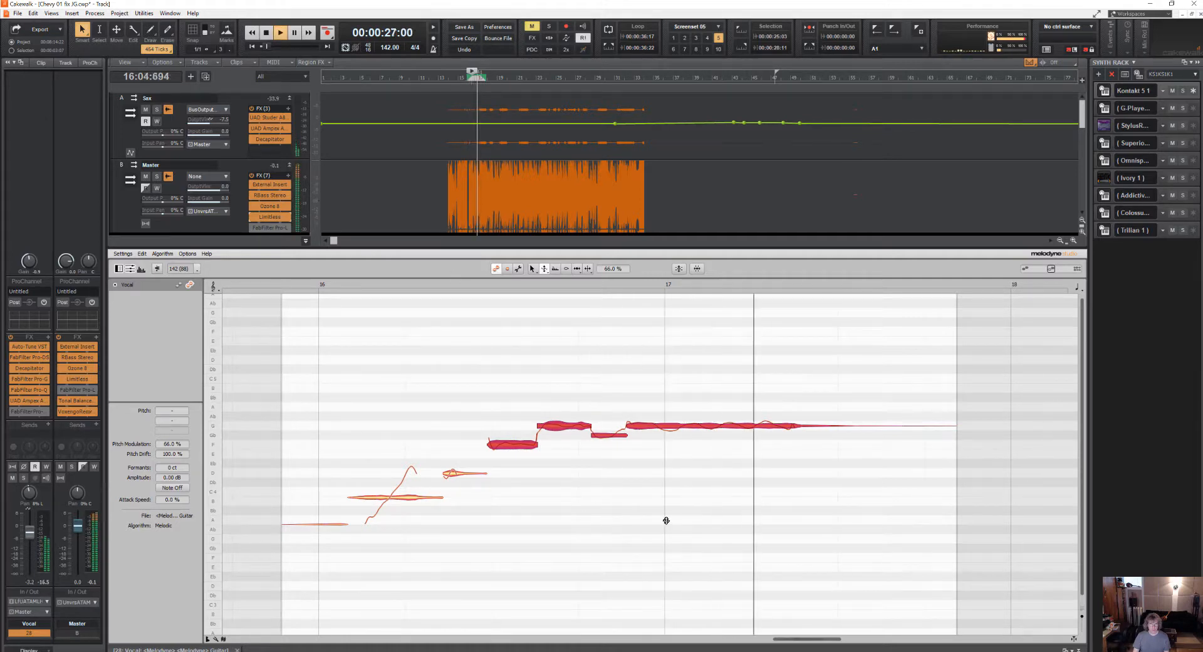
key("space")
- Try nearly flattening the pitch modulation of the last four notes, play them, and undo the change
left_click_drag(563, 432, 559, 452)
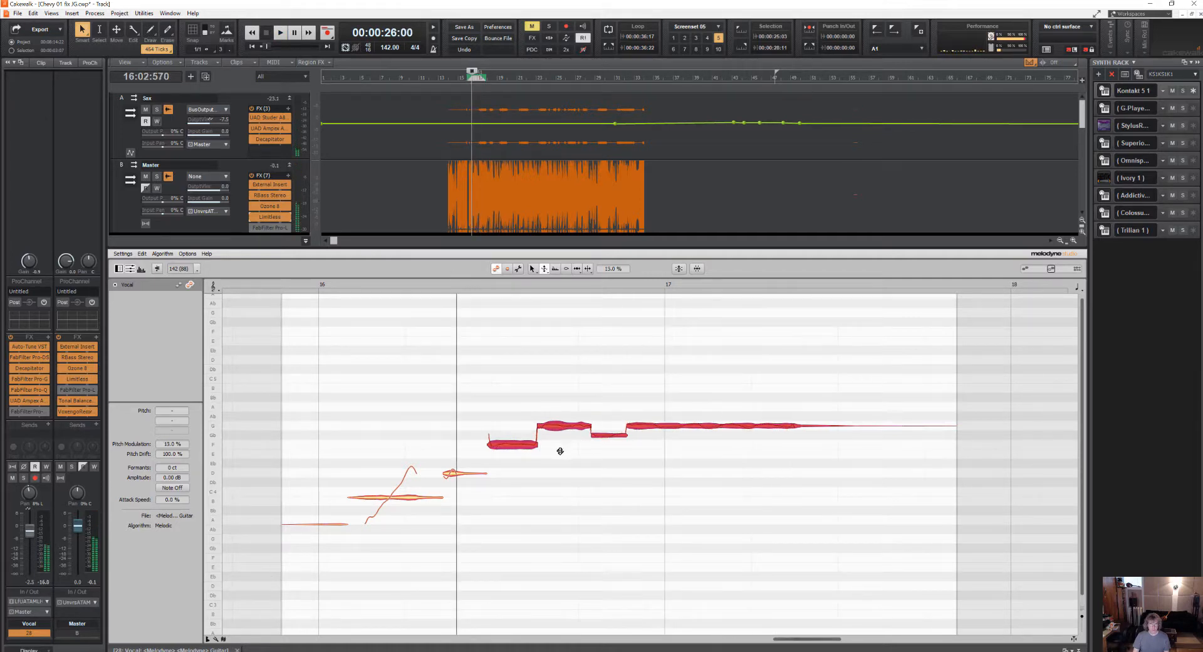
key("space")
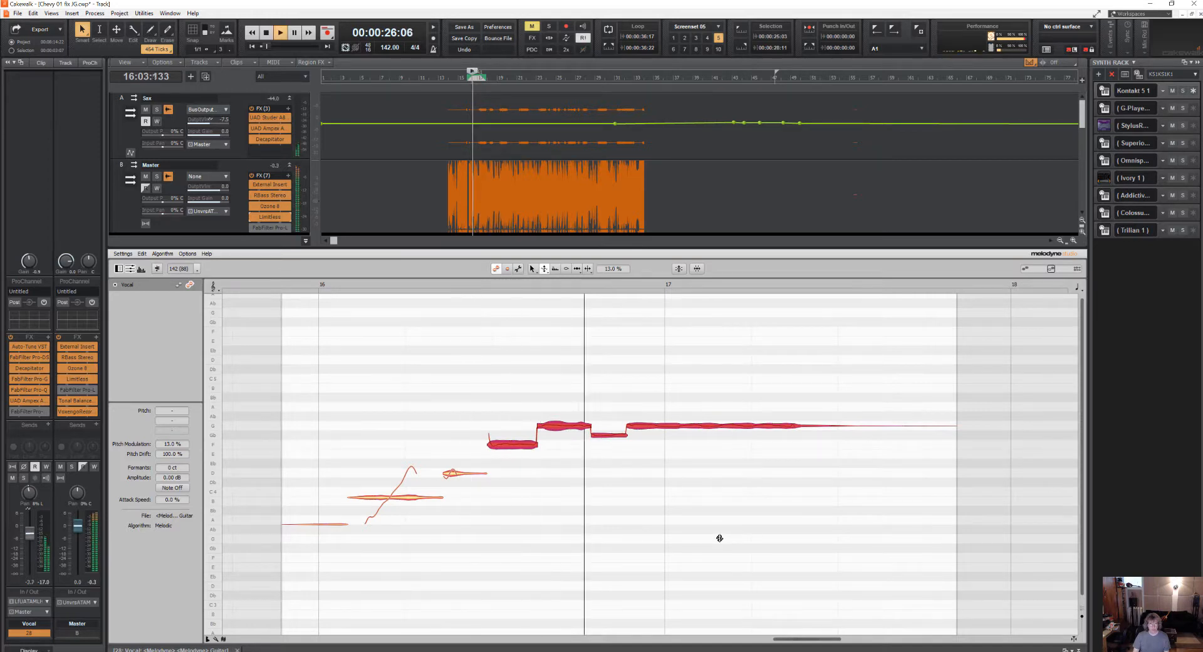
key("space")
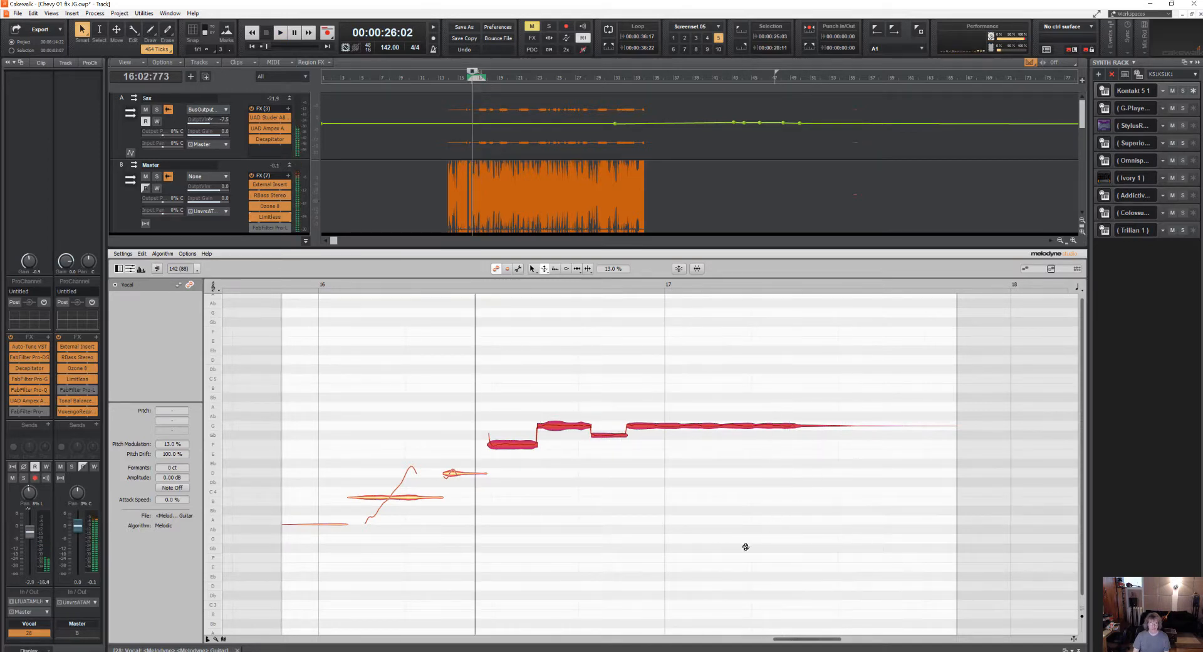
key("ctrl+z")
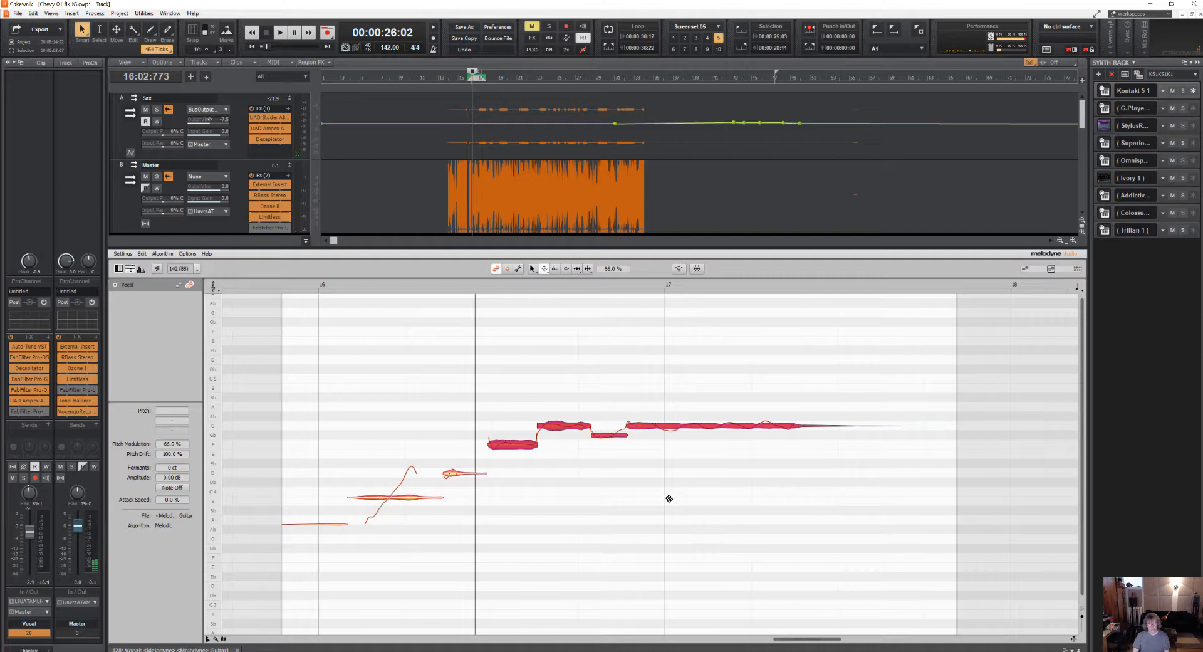
- Switch to the Pitch tool, play the corrected phrase from beat 2 of bar 16, and enlarge the track view to show the Vocal track
left_click(545, 270)
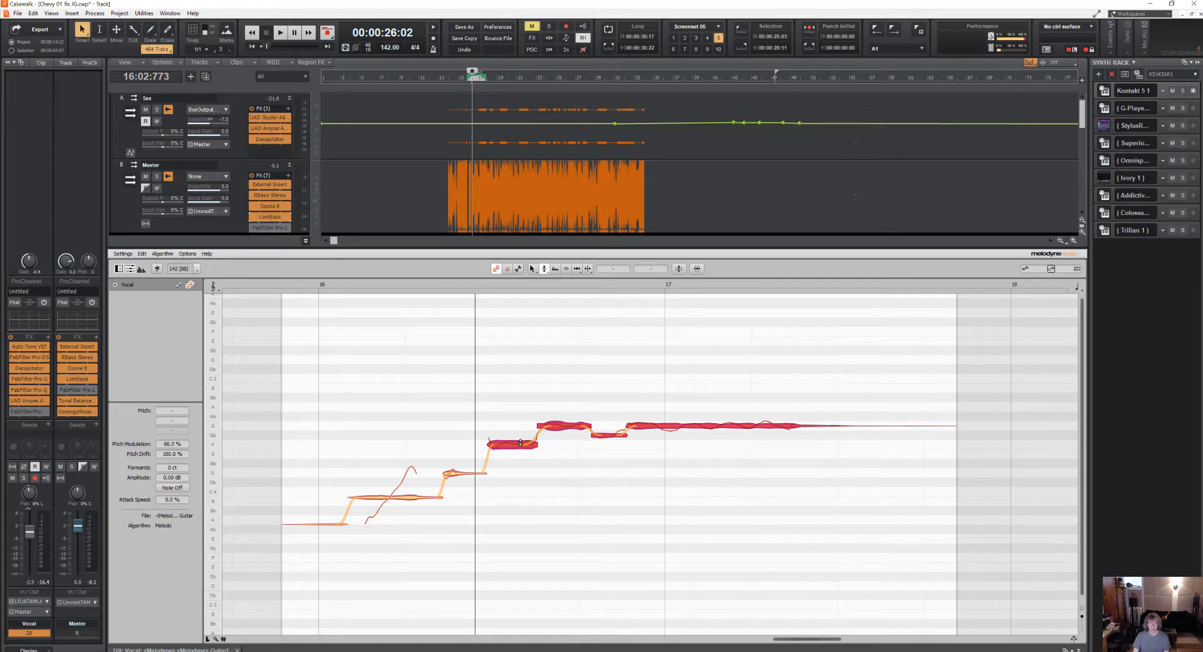
left_click(402, 282)
key("space")
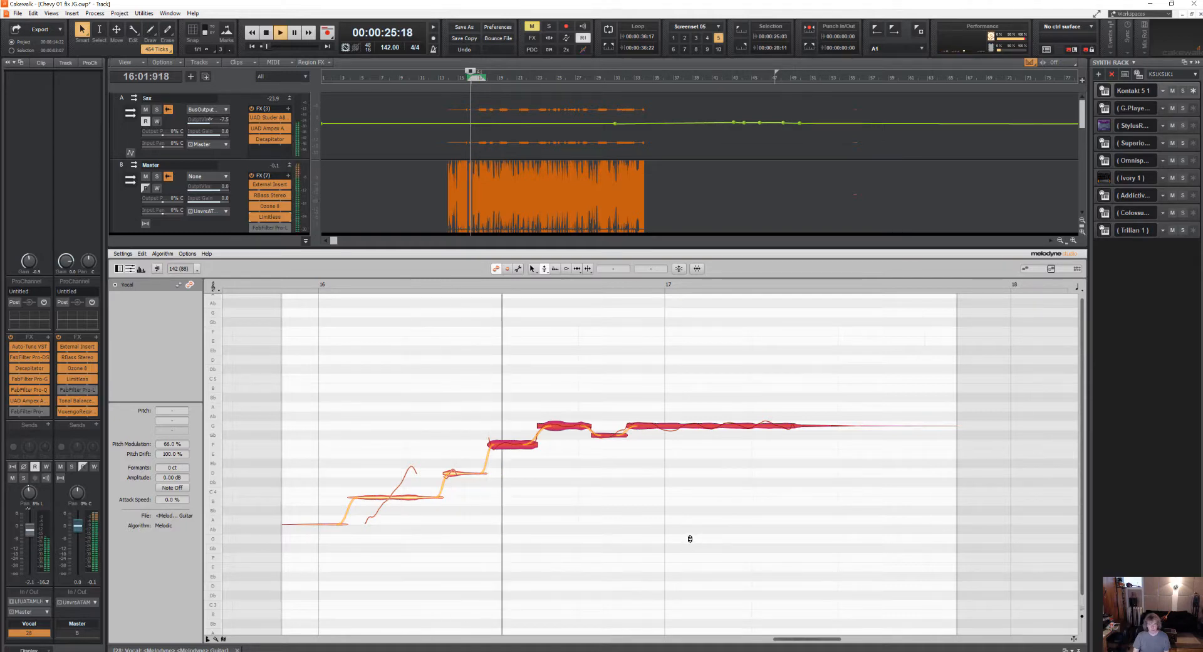
key("space")
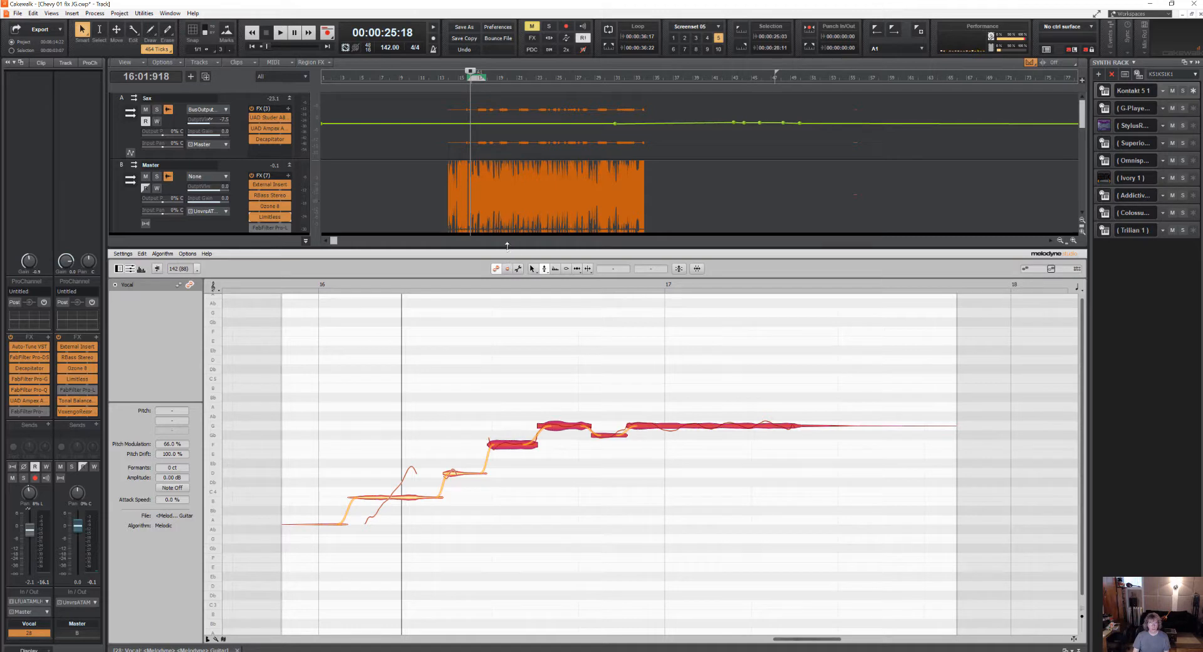
left_click_drag(507, 246, 507, 397)
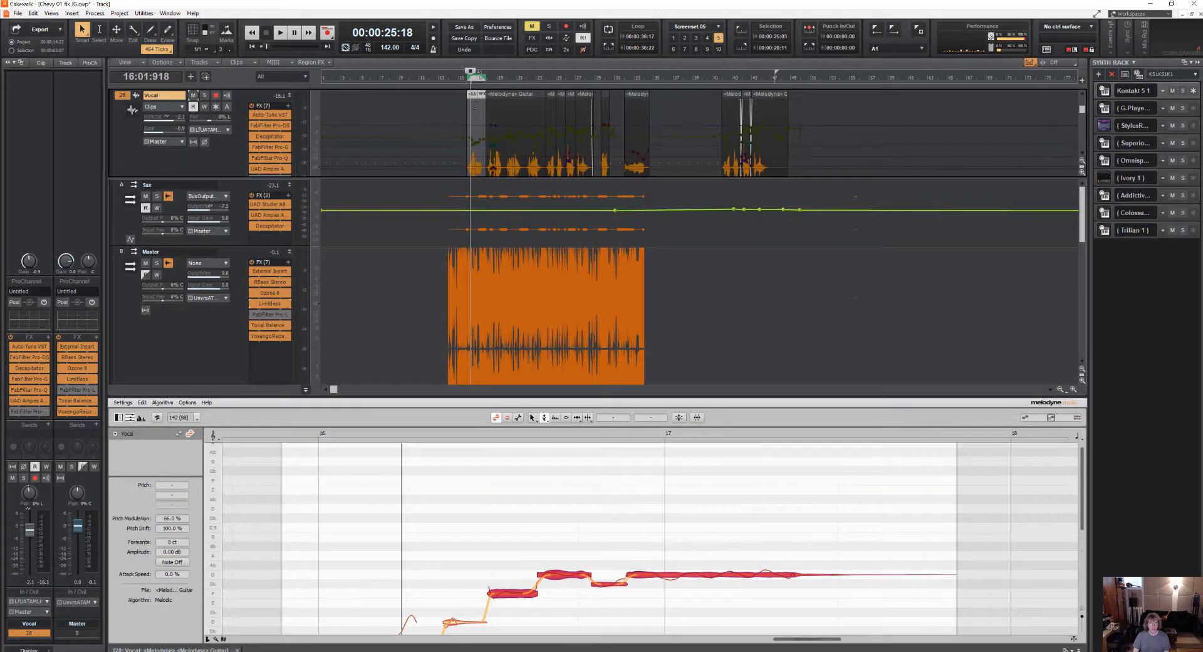
- Stop playback at the start of bar 17 and hide the Melodyne editor so the track view shows the tracks around Vocal
left_click(478, 116)
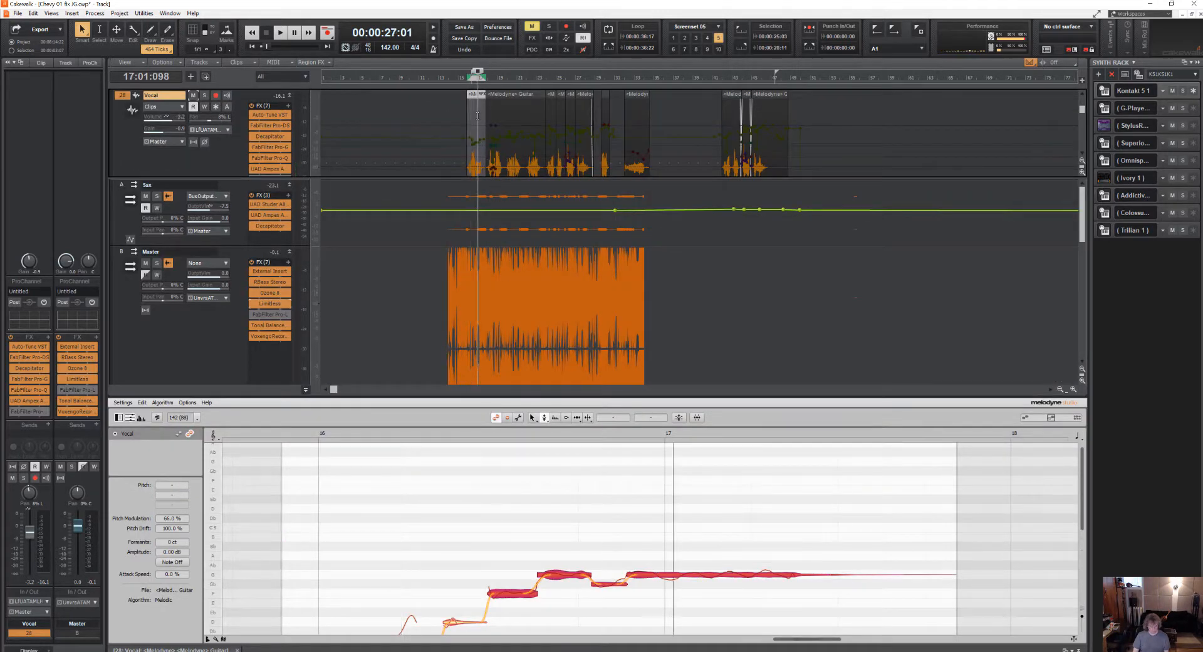
key("space")
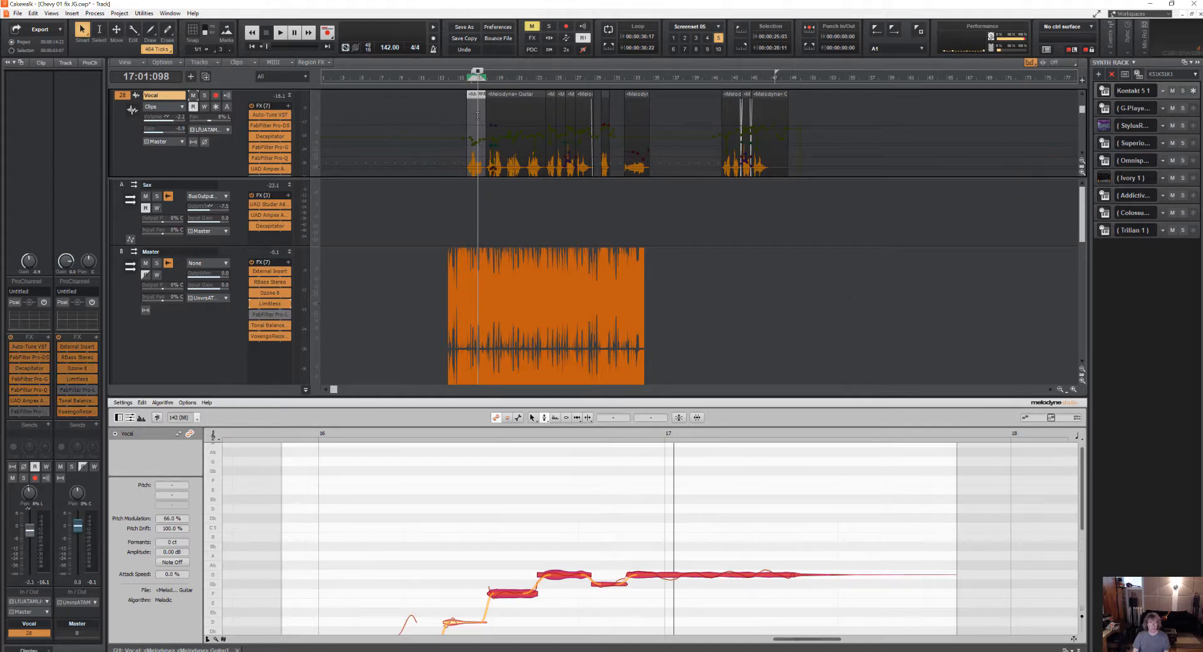
key("d")
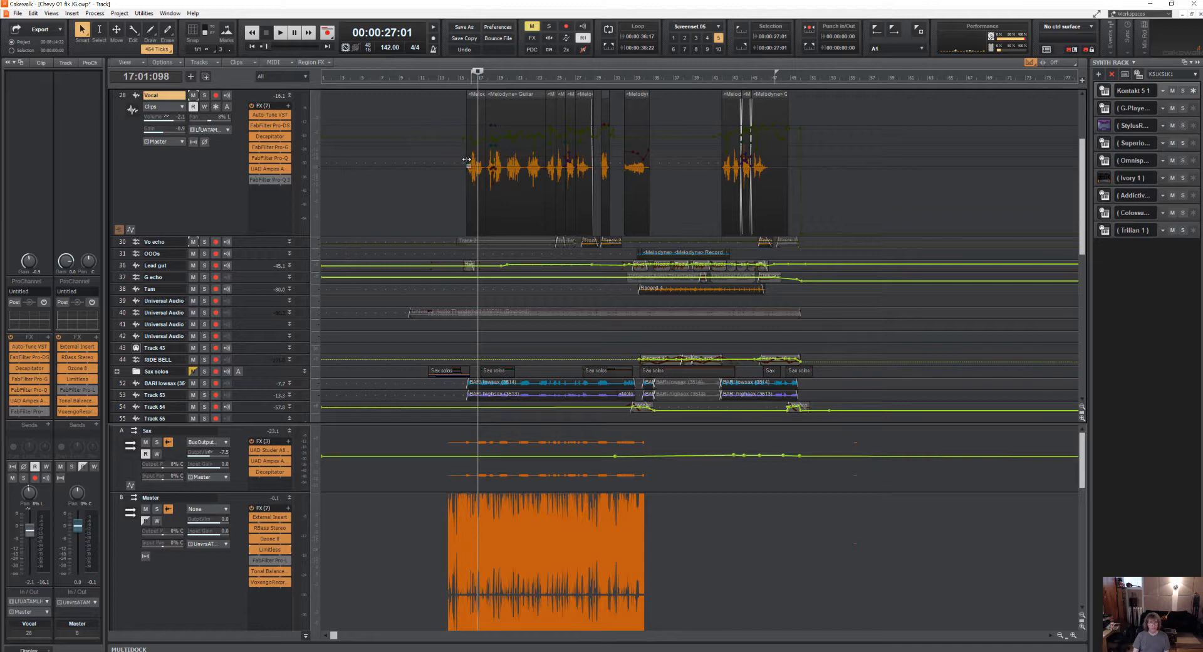
scroll(474, 131, "up", 2)
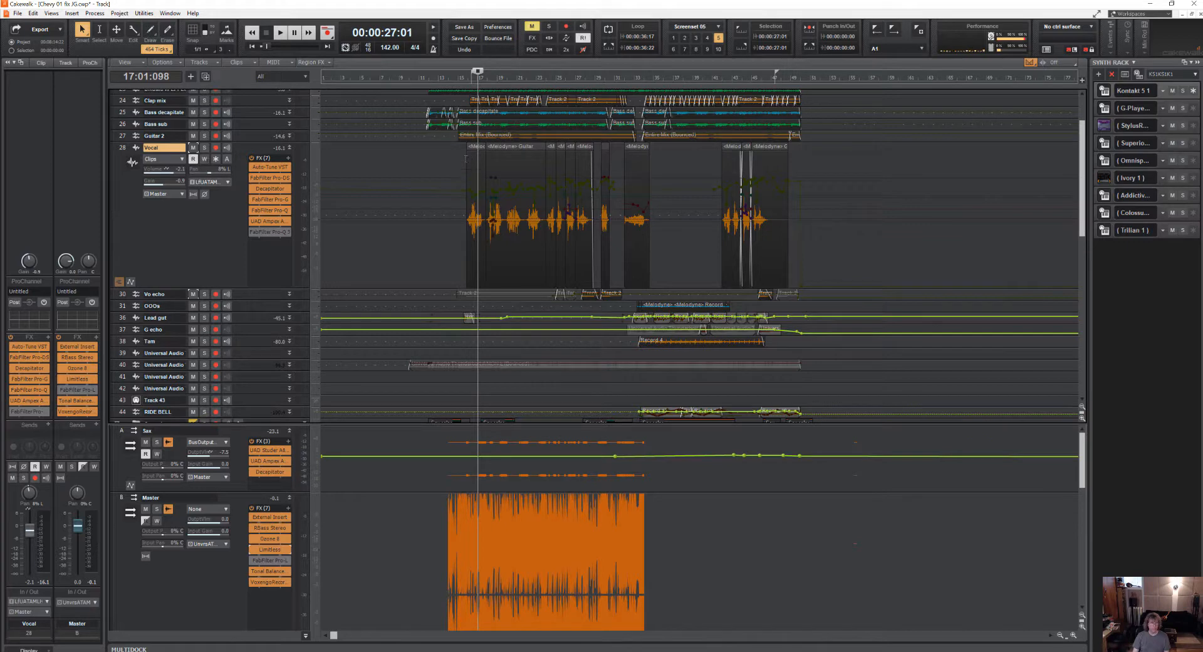
- Place the playhead at 15:04:278, just before the first clip on the Vocal track
left_click(465, 159)
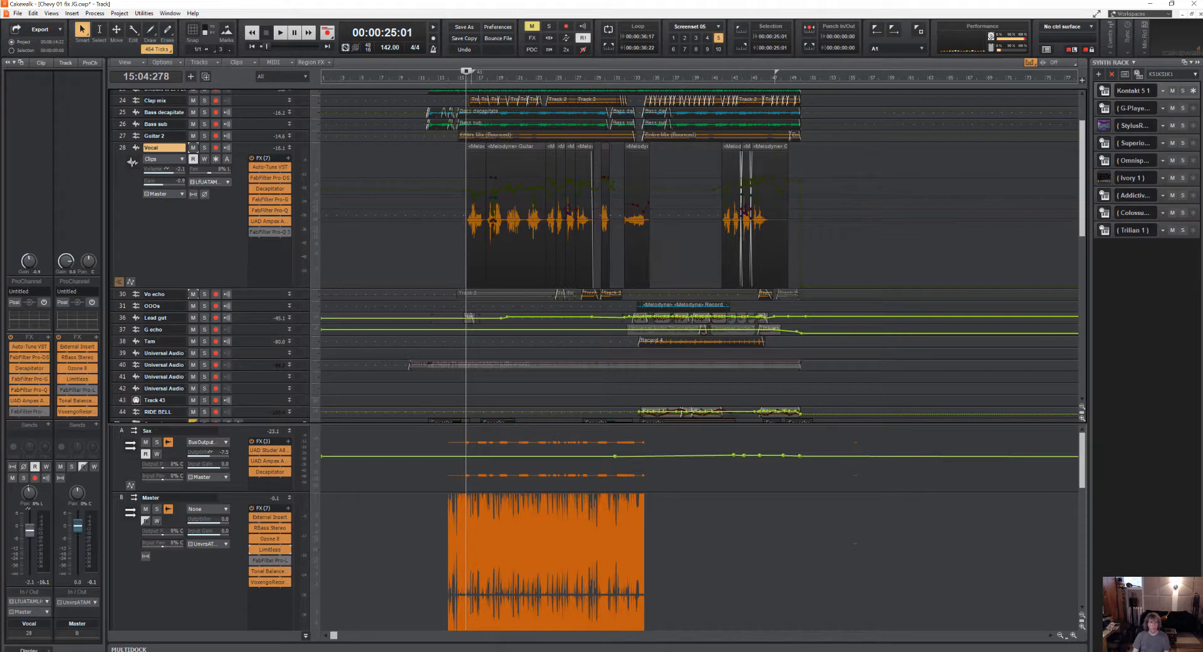
left_click(658, 651)
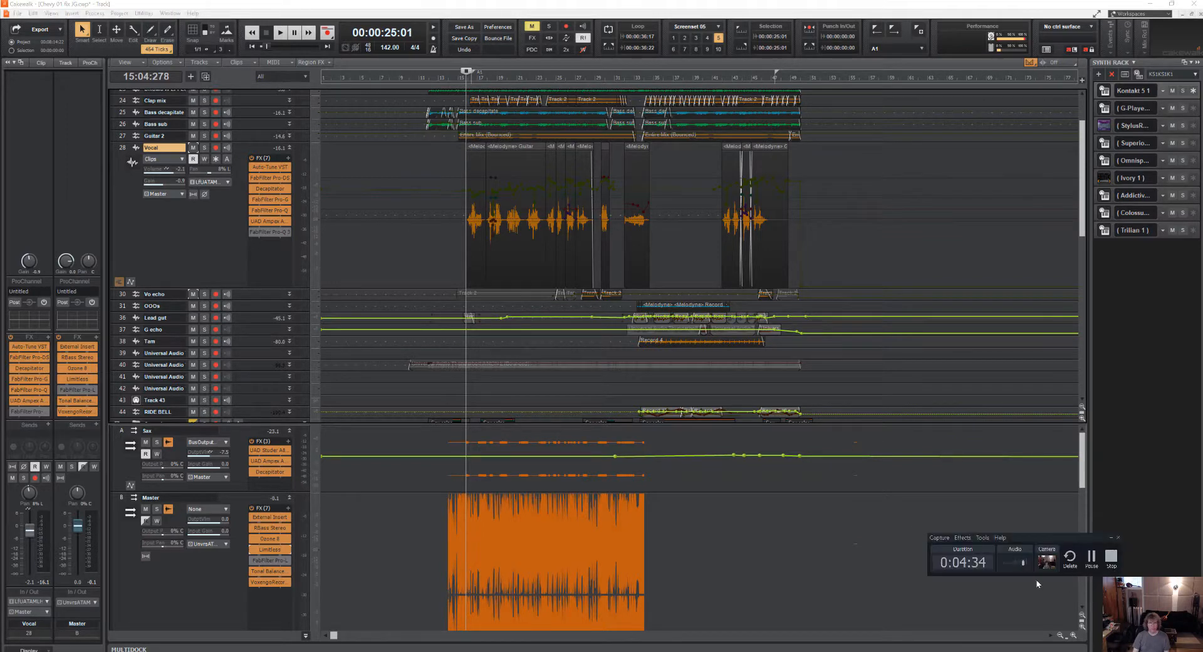